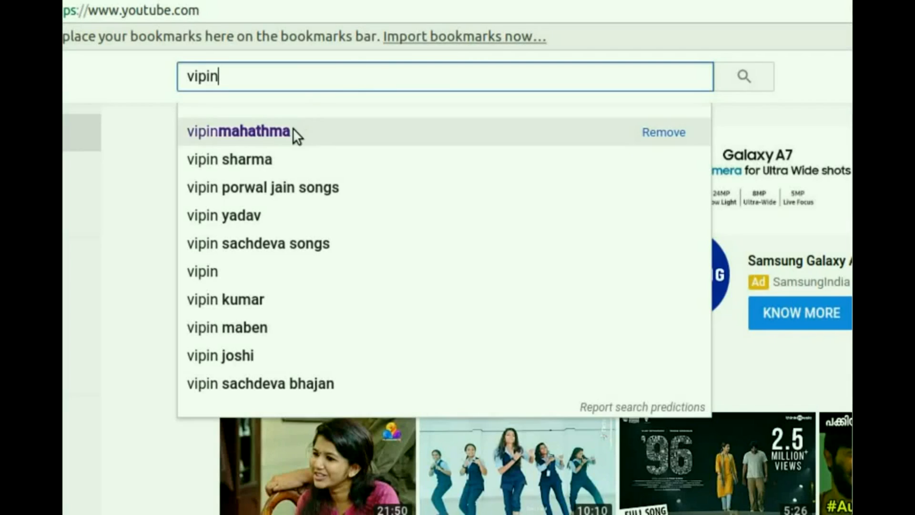
pyautogui.click(244, 275)
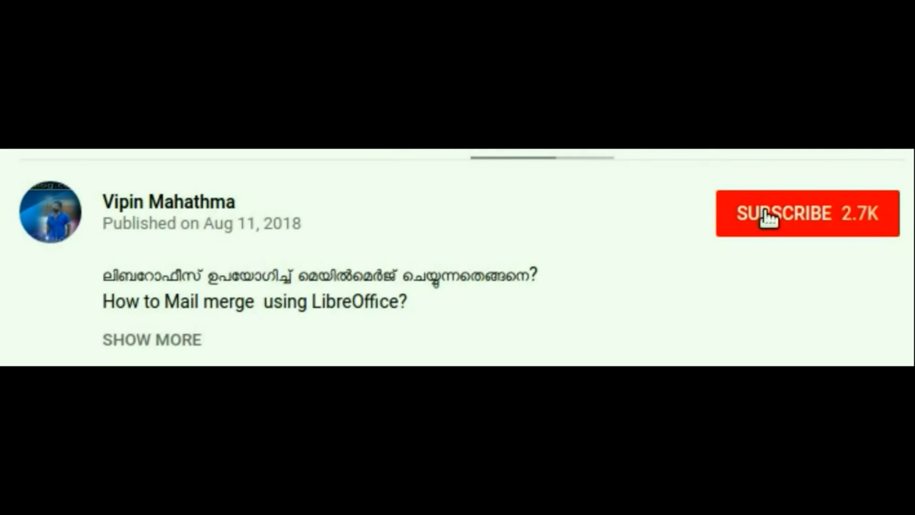
pyautogui.click(721, 234)
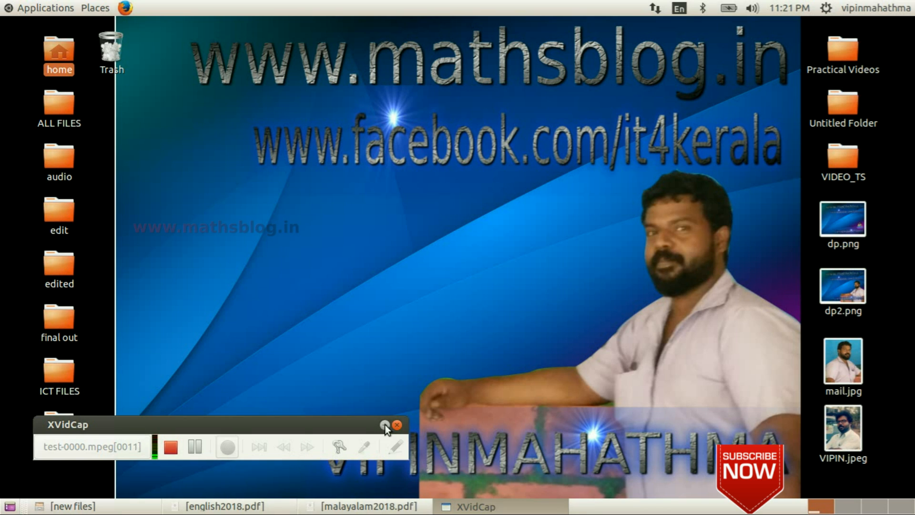
pyautogui.click(385, 425)
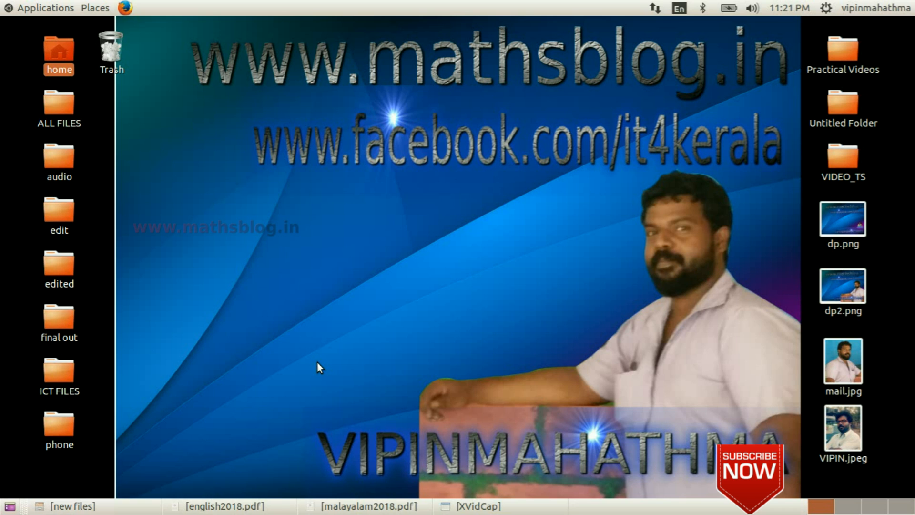
# Step: Read the volunteer badge task in malayalam2018.pdf and english2018.pdf, and minimize both documents
pyautogui.click(337, 510)
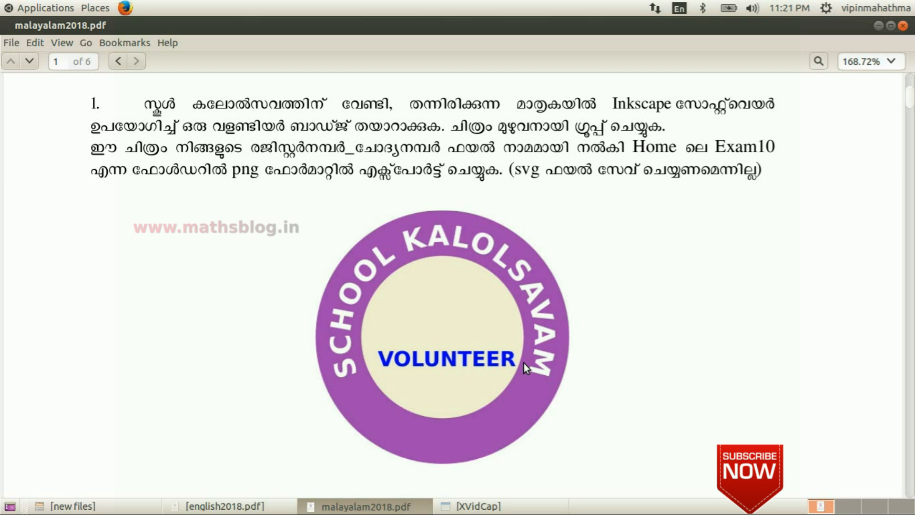
pyautogui.click(216, 510)
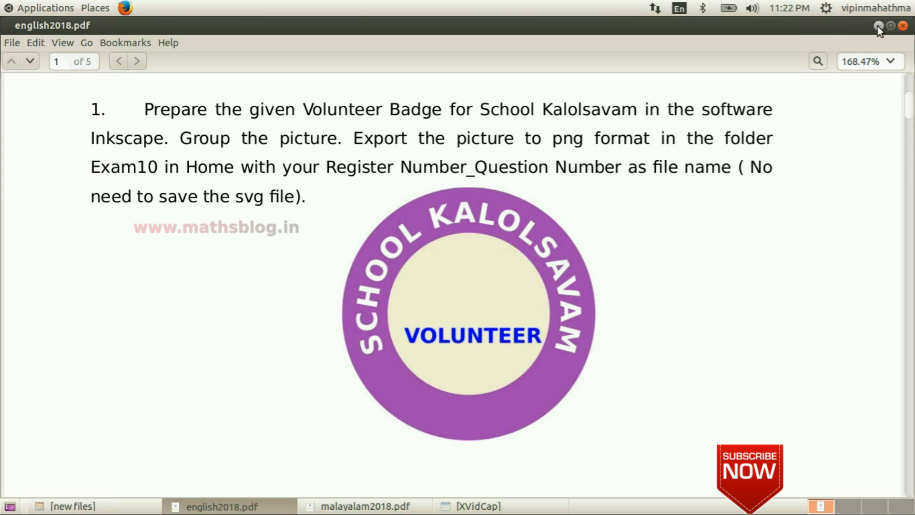
pyautogui.click(877, 27)
pyautogui.click(877, 29)
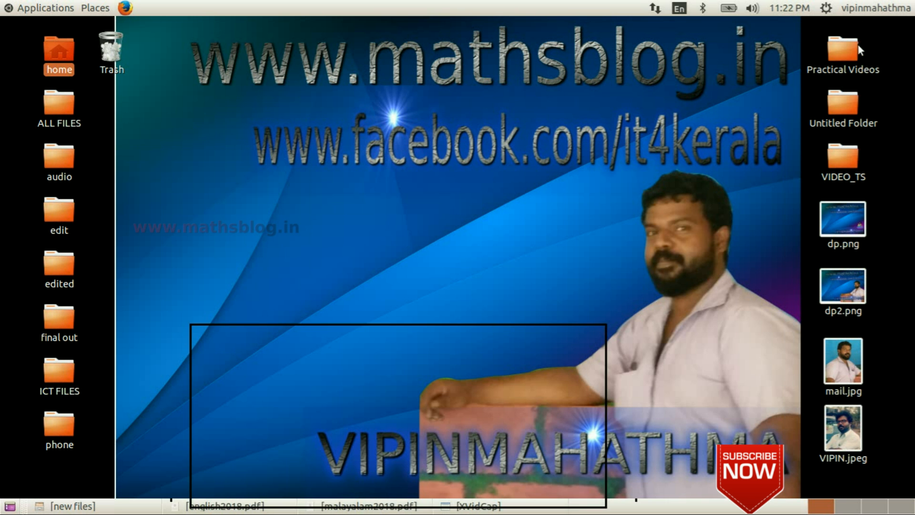
# Step: Launch Inkscape Vector Graphics Editor with a new blank document
pyautogui.click(23, 5)
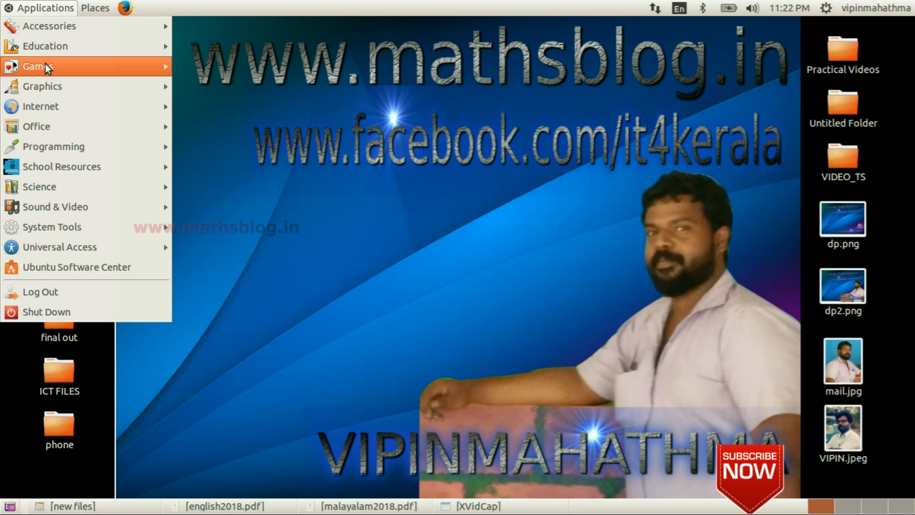
pyautogui.moveTo(49, 85)
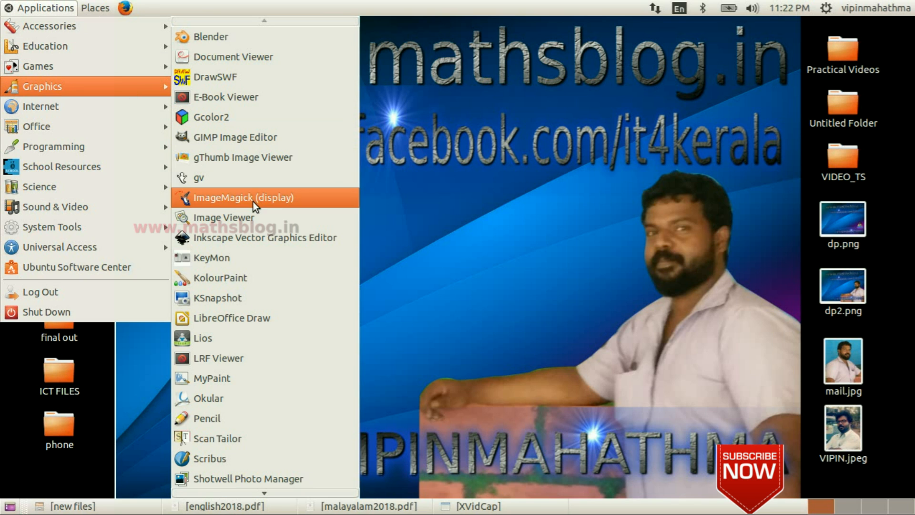
pyautogui.click(307, 238)
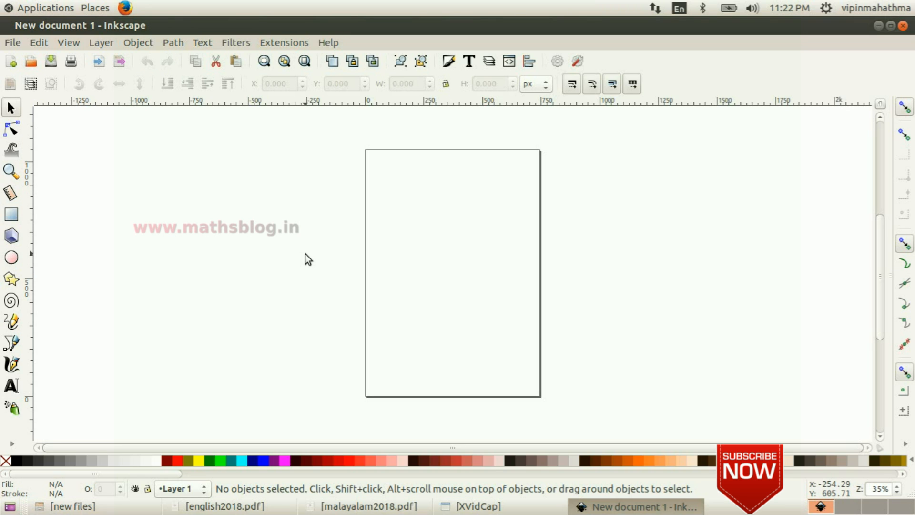
# Step: Turn off the page border display in the document properties and close the properties window
pyautogui.click(7, 42)
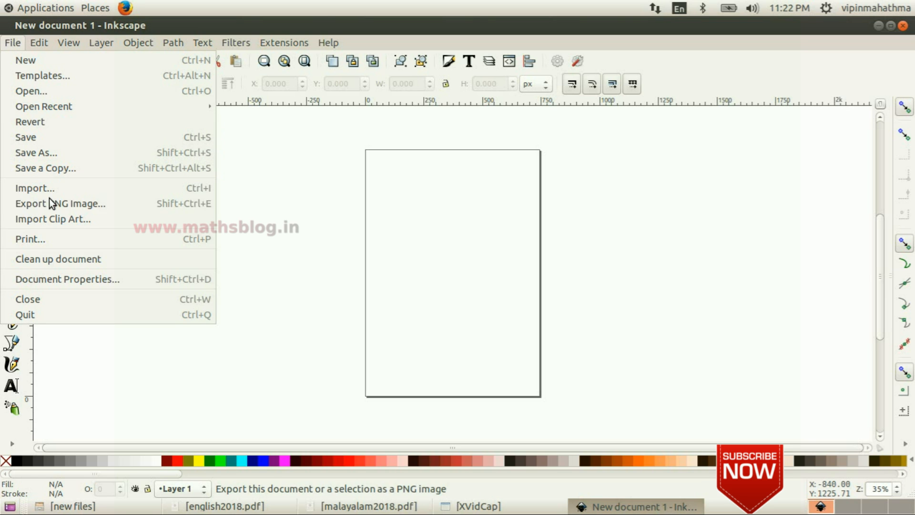
pyautogui.click(97, 279)
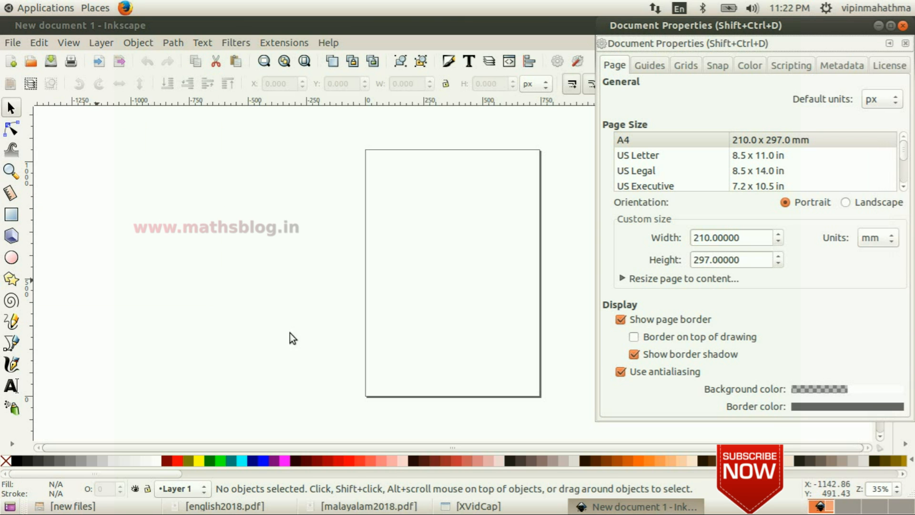
pyautogui.click(691, 322)
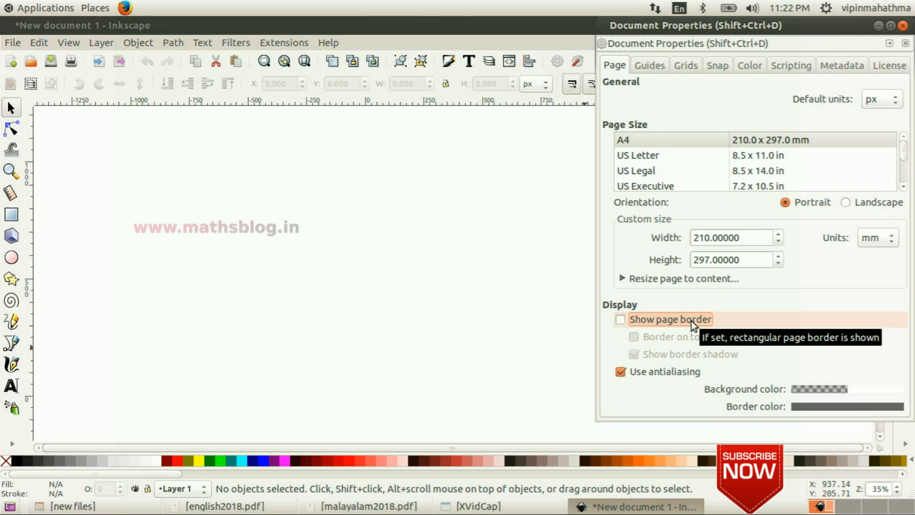
pyautogui.click(903, 25)
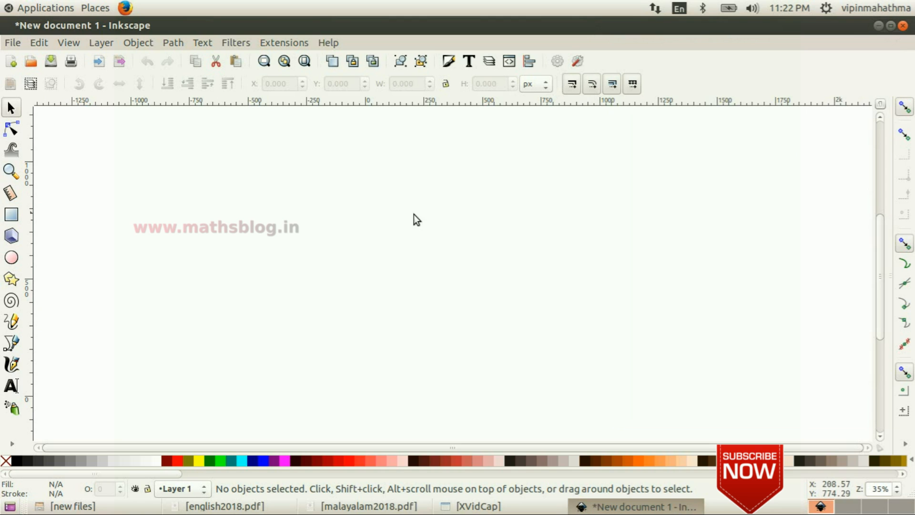
# Step: Draw a circle about 1143 by 1129 px, shift it slightly up and right, and fill it purple
pyautogui.click(12, 260)
pyautogui.moveTo(282, 170); pyautogui.dragTo(551, 434)
pyautogui.click(10, 107)
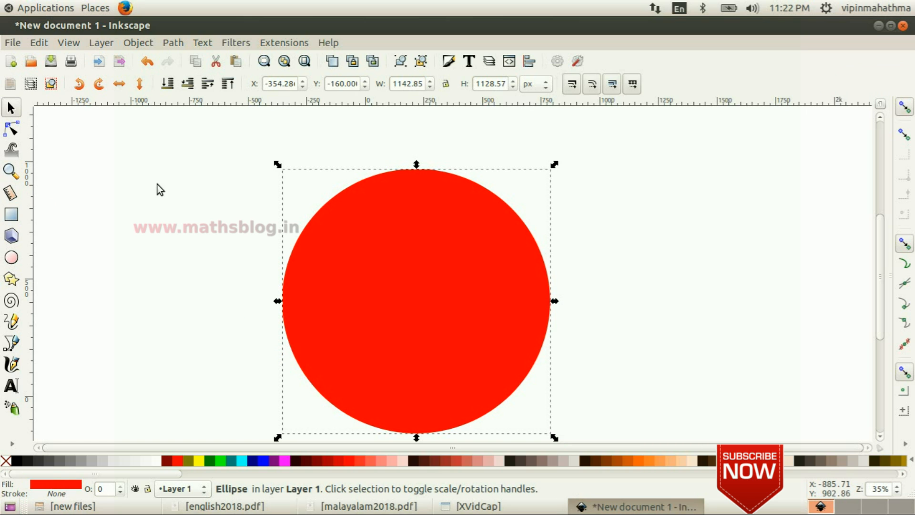
pyautogui.moveTo(367, 291); pyautogui.dragTo(380, 271)
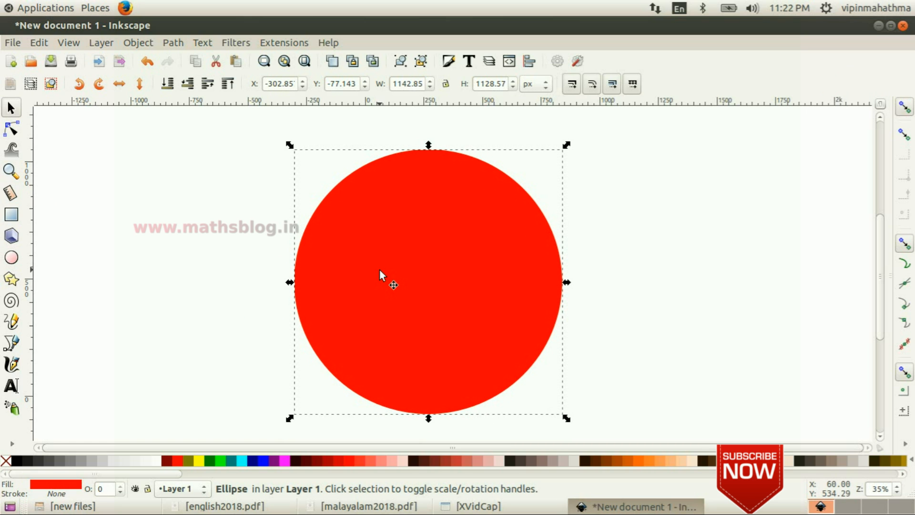
pyautogui.click(281, 462)
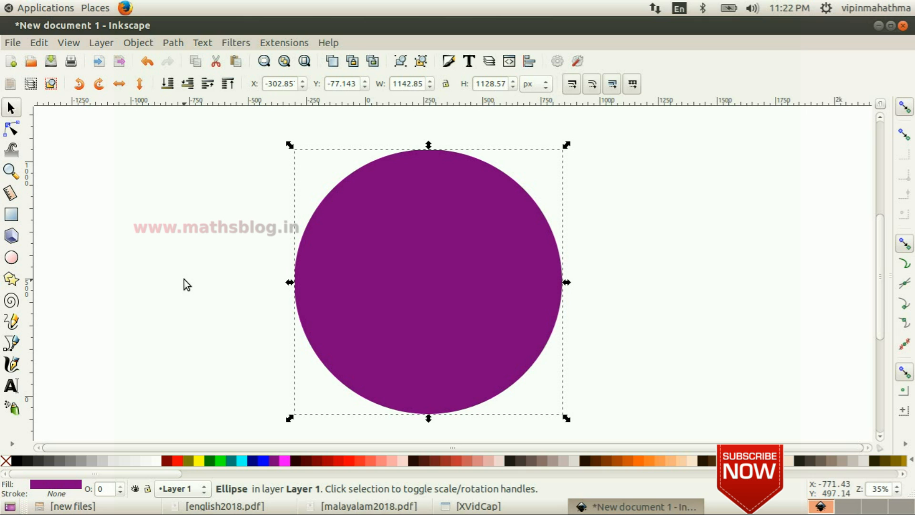
# Step: Duplicate the purple circle in place and fill the copy cyan
pyautogui.click(44, 43)
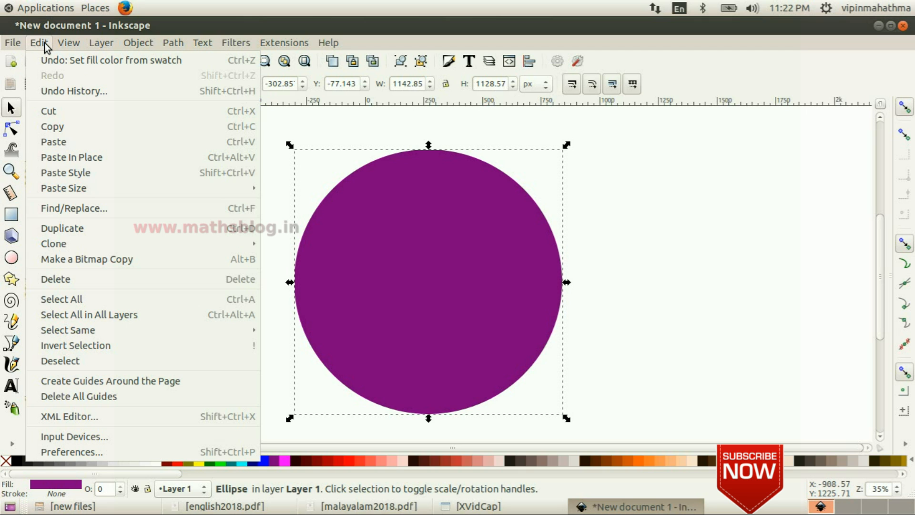
pyautogui.click(85, 230)
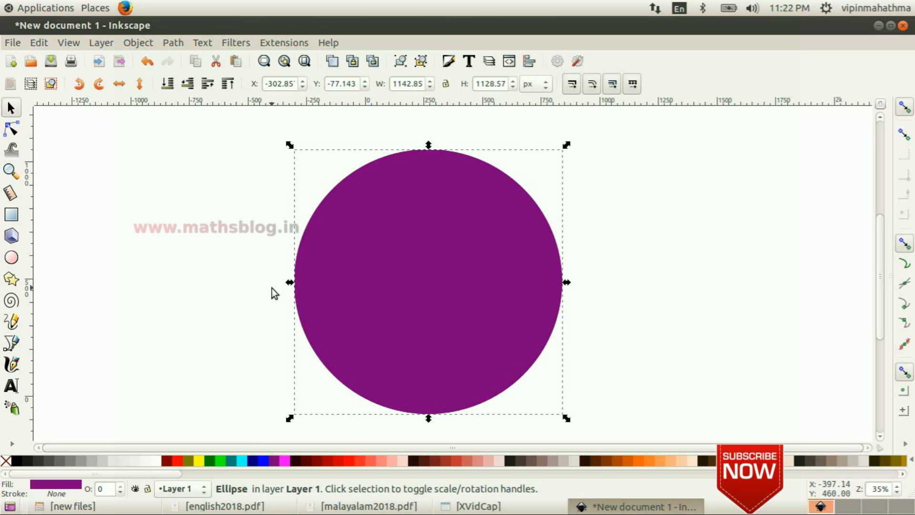
pyautogui.click(242, 461)
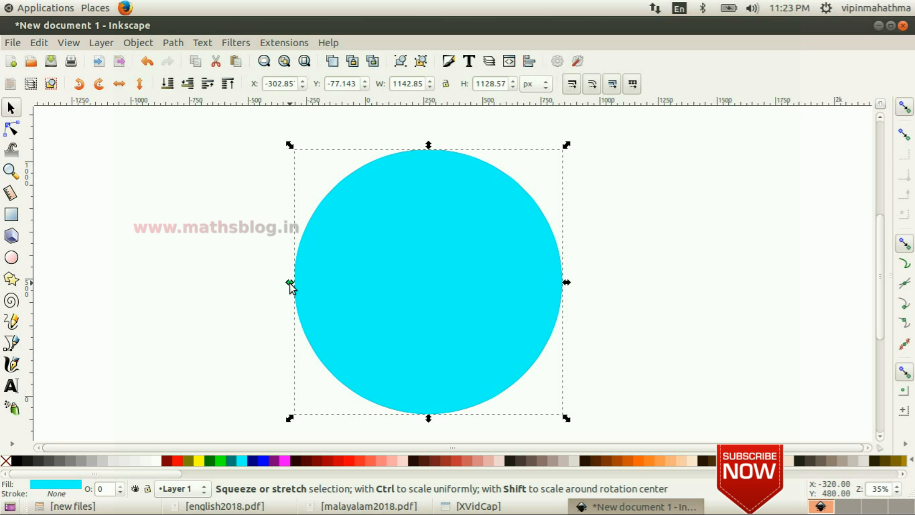
# Step: Shrink the cyan circle from its edges to about 786 by 789 px, centred inside the purple circle
pyautogui.moveTo(289, 283); pyautogui.dragTo(332, 284)
pyautogui.moveTo(566, 282); pyautogui.dragTo(533, 281)
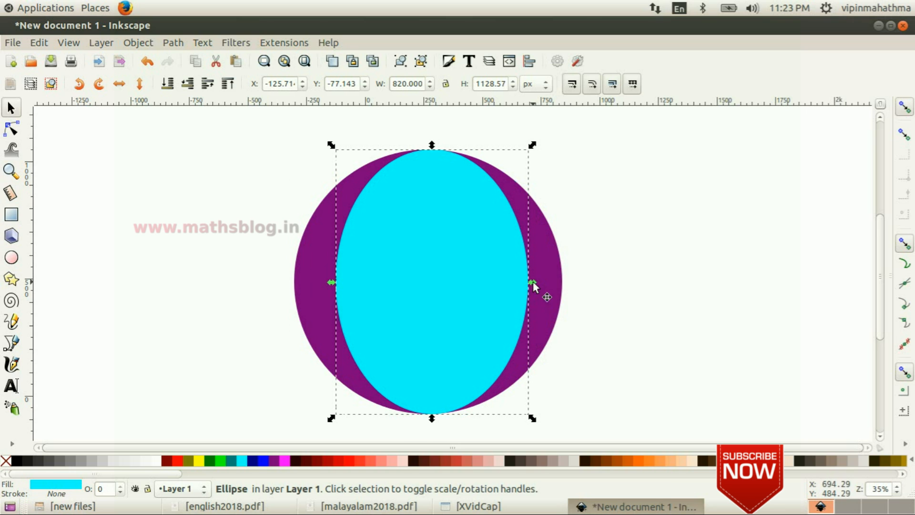
pyautogui.moveTo(431, 145); pyautogui.dragTo(426, 182)
pyautogui.moveTo(332, 301); pyautogui.dragTo(327, 301)
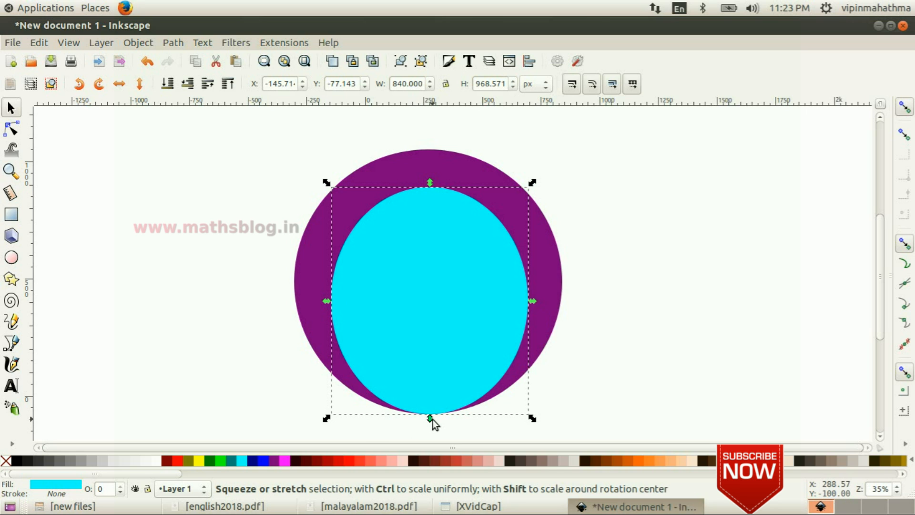
pyautogui.moveTo(430, 418); pyautogui.dragTo(431, 379)
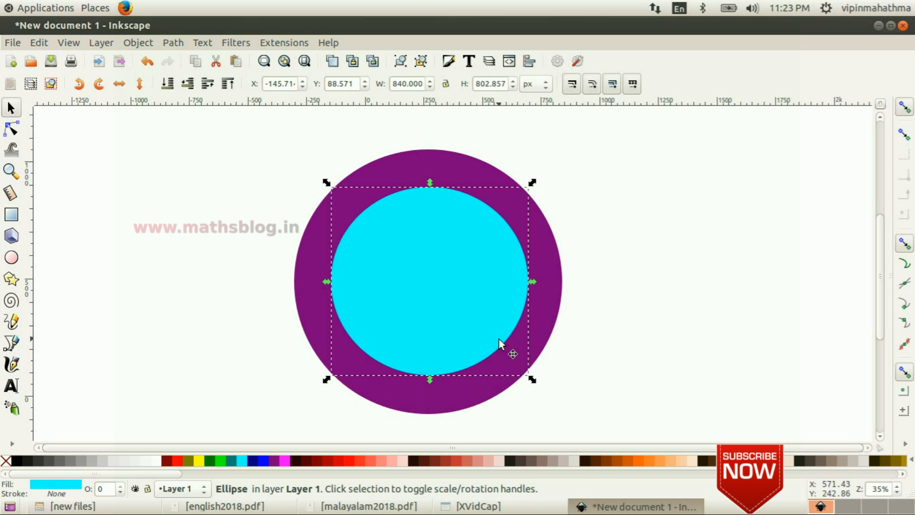
pyautogui.moveTo(532, 282); pyautogui.dragTo(524, 281)
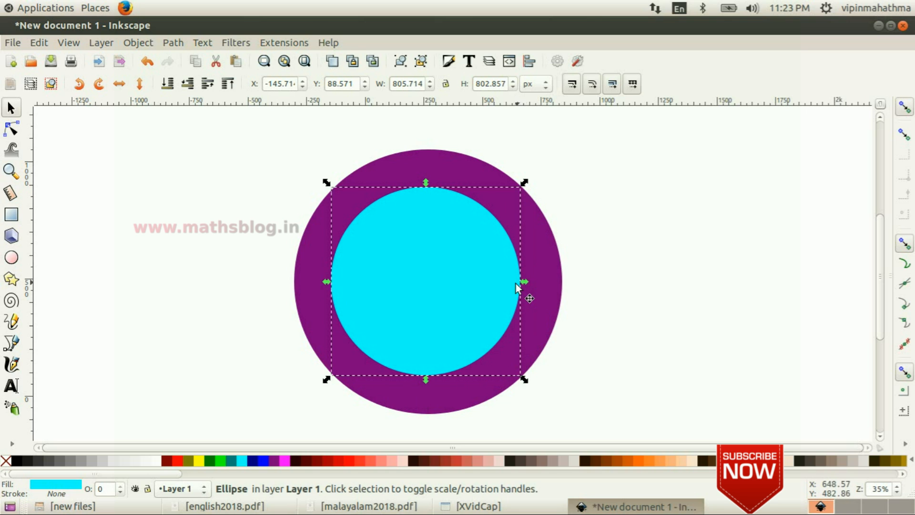
pyautogui.moveTo(325, 282); pyautogui.dragTo(331, 281)
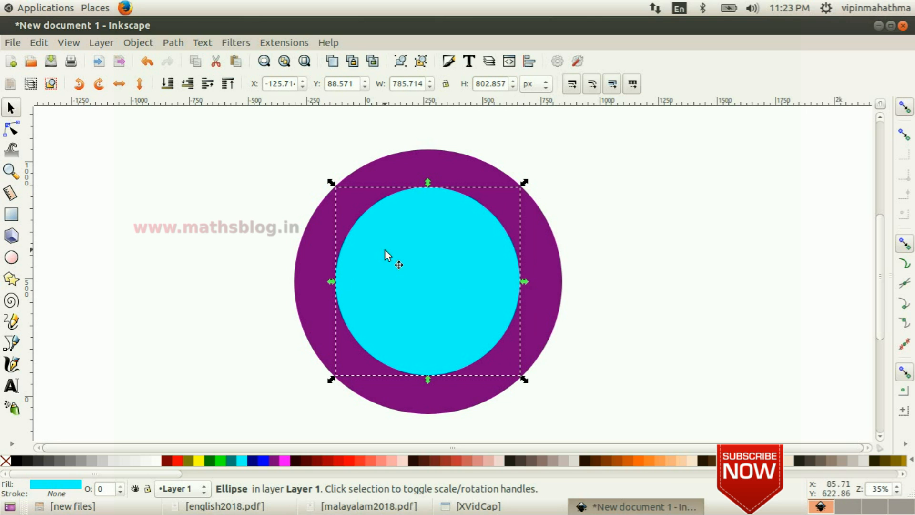
pyautogui.moveTo(427, 185); pyautogui.dragTo(427, 189)
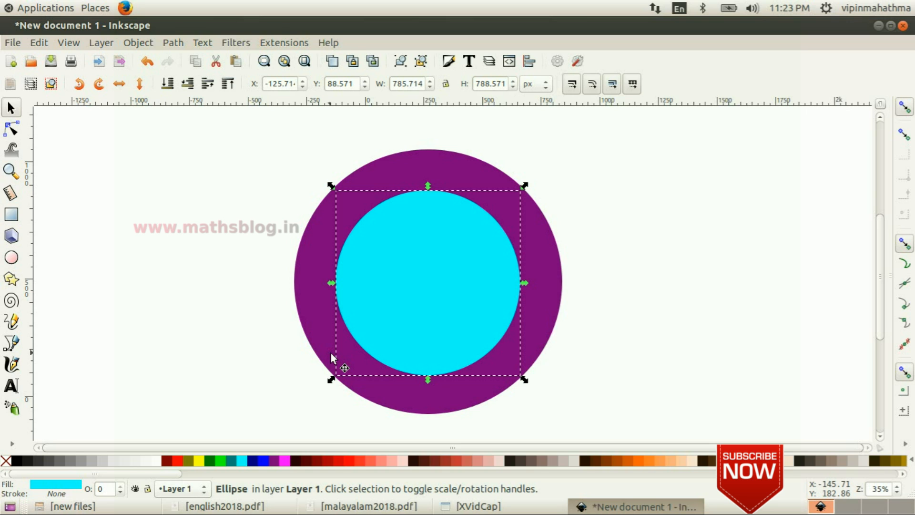
# Step: Duplicate the cyan circle in place and fill the copy white
pyautogui.click(40, 44)
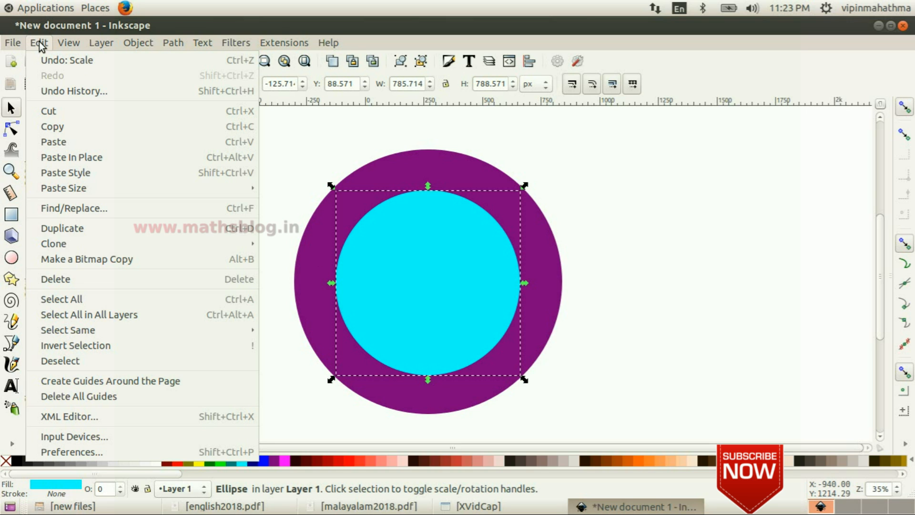
pyautogui.click(98, 227)
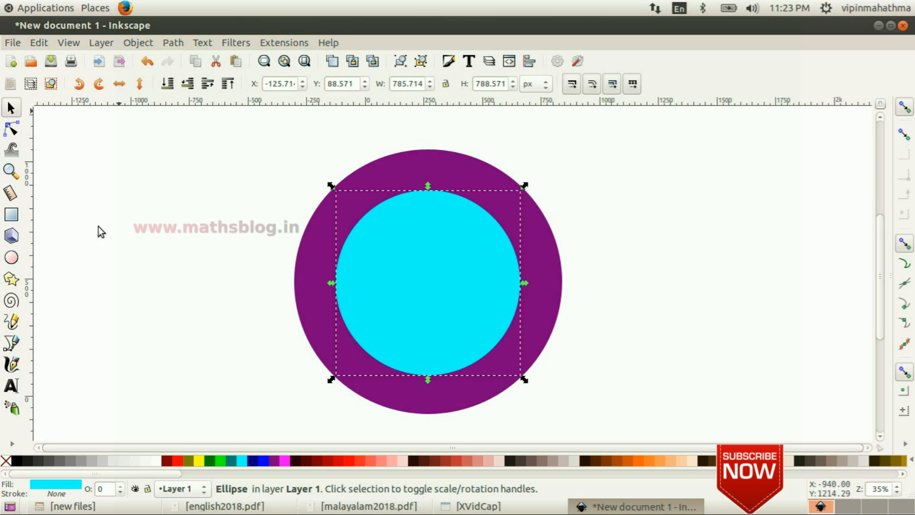
pyautogui.click(159, 462)
# Step: Shrink the white circle from its edges to about 614 by 617 px, centred inside the cyan circle
pyautogui.moveTo(334, 286); pyautogui.dragTo(361, 283)
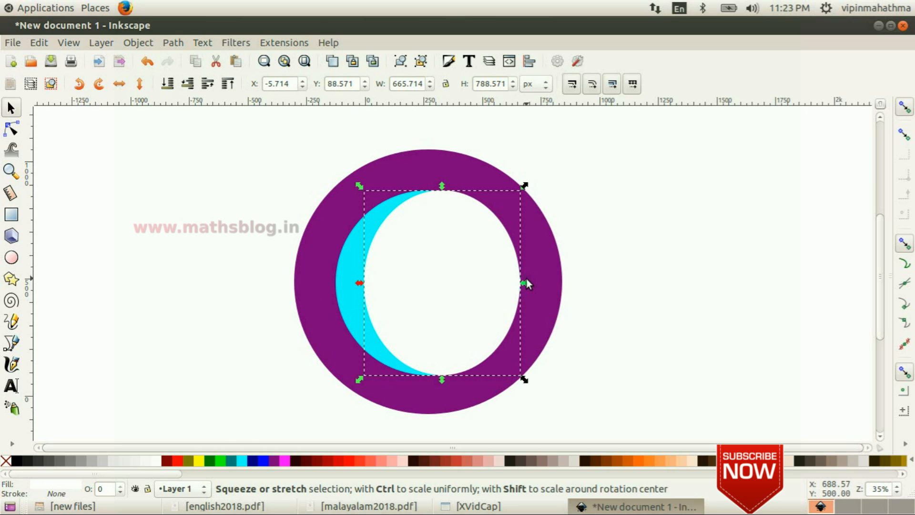
pyautogui.moveTo(524, 284); pyautogui.dragTo(506, 283)
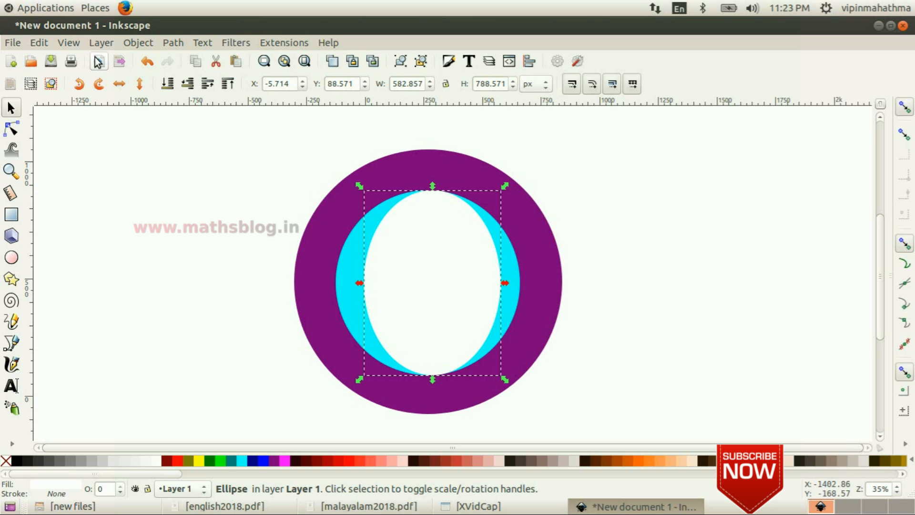
pyautogui.moveTo(433, 187); pyautogui.dragTo(429, 205)
pyautogui.moveTo(431, 377); pyautogui.dragTo(432, 355)
pyautogui.moveTo(359, 281); pyautogui.dragTo(353, 280)
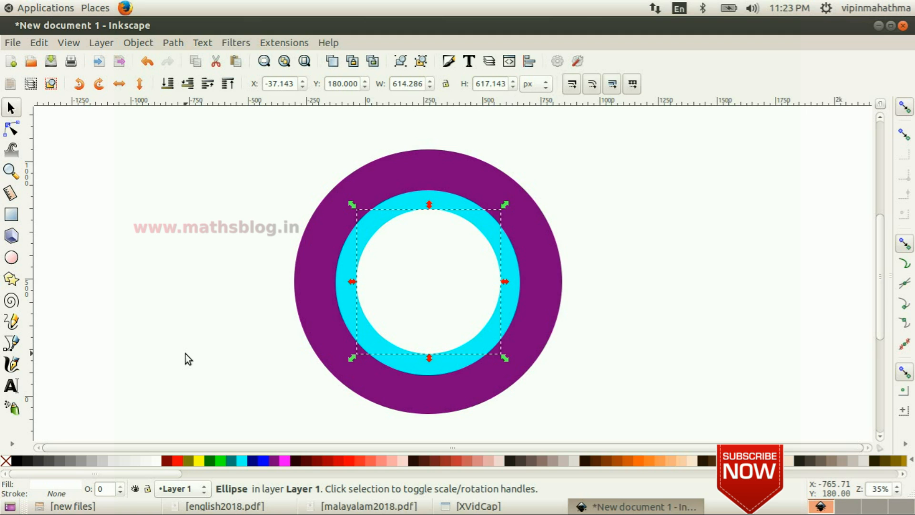
# Step: Add the text "SCHOOL KALOLSAVAM" near the upper-left edge of the purple circle
pyautogui.click(10, 389)
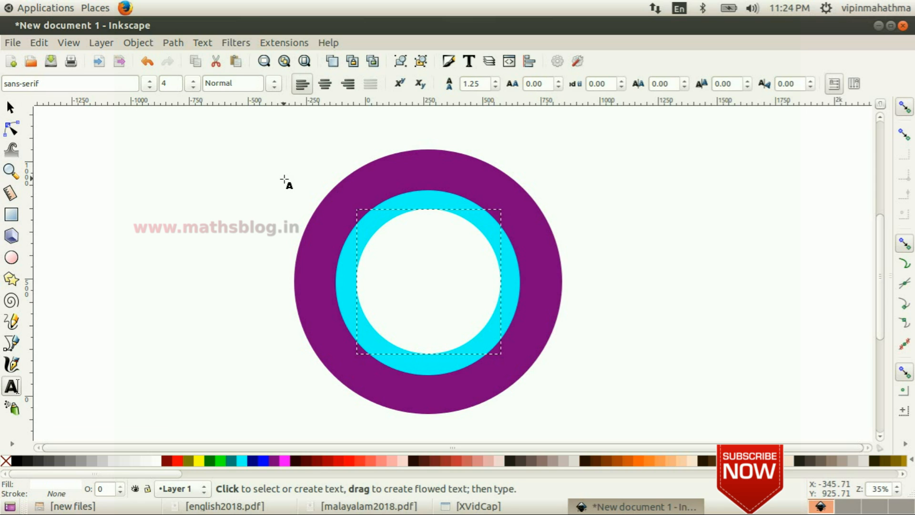
pyautogui.click(285, 174)
pyautogui.write('ടd')
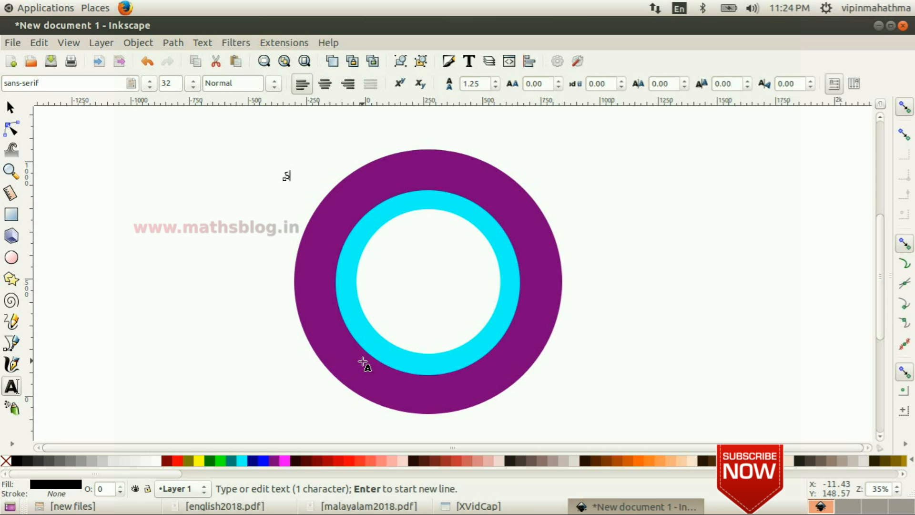
pyautogui.write('HOOL KAL')
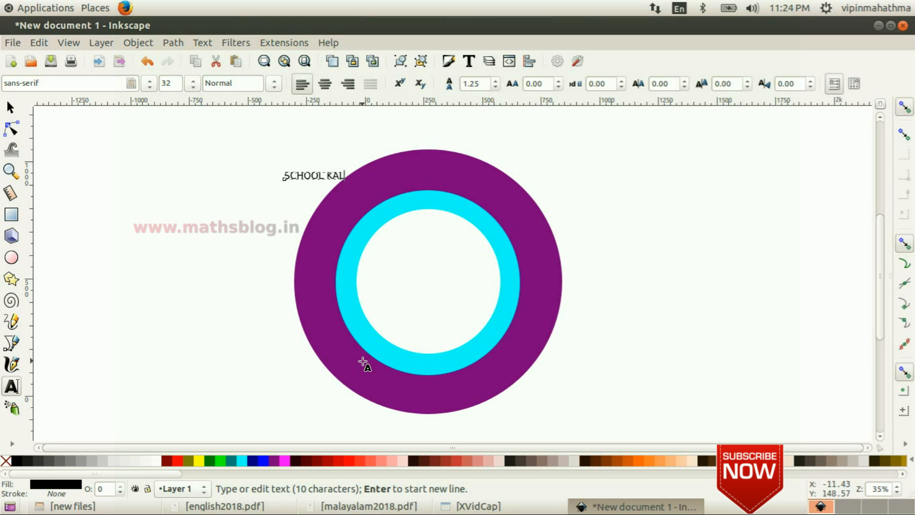
pyautogui.write('OLSAVAM')
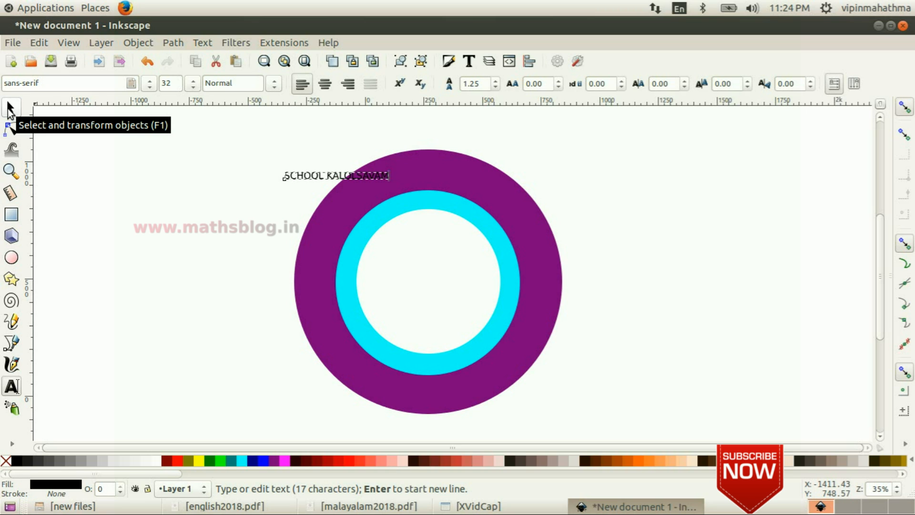
# Step: Enlarge the SCHOOL KALOLSAVAM text to about 940 by 107 px and place it across the upper part of the circles
pyautogui.click(9, 109)
pyautogui.moveTo(394, 168); pyautogui.dragTo(511, 149)
pyautogui.moveTo(462, 179); pyautogui.dragTo(497, 204)
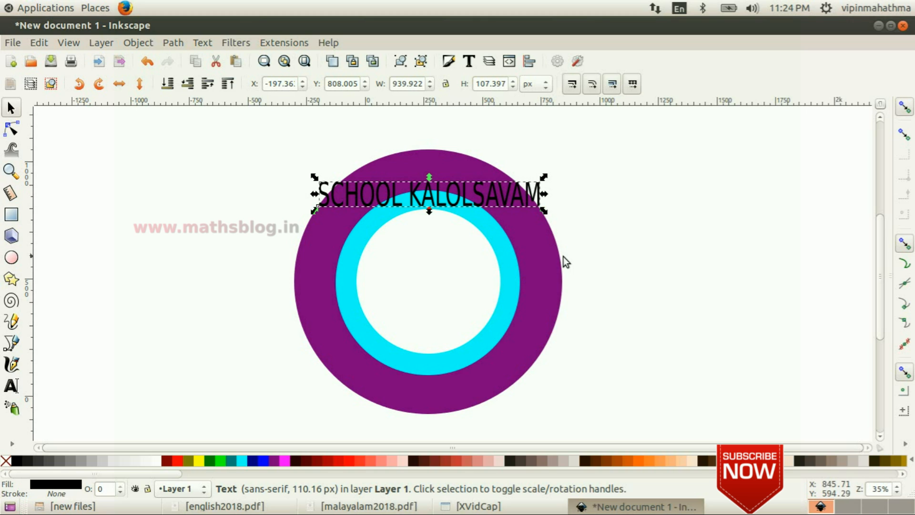
# Step: Put the SCHOOL KALOLSAVAM text on the path of the cyan circle
pyautogui.keyDown('shift'); pyautogui.click(507, 270); pyautogui.keyUp('shift')
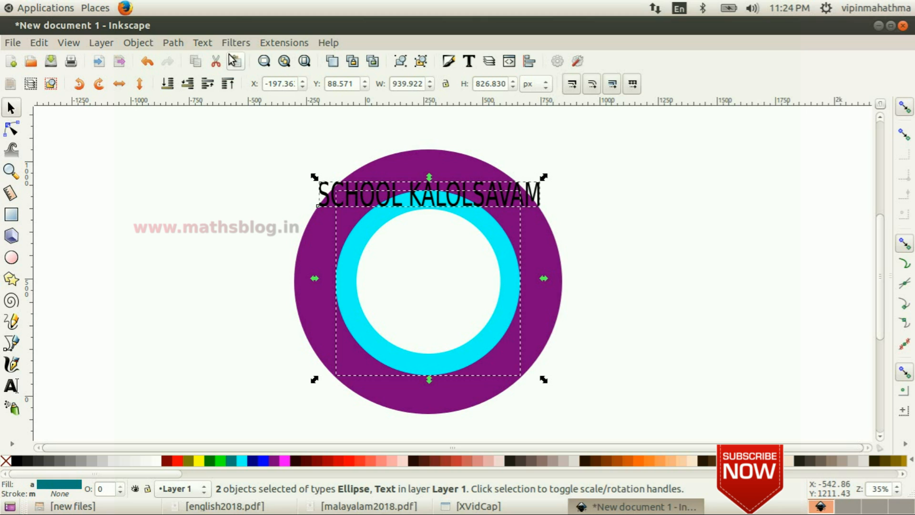
pyautogui.click(203, 44)
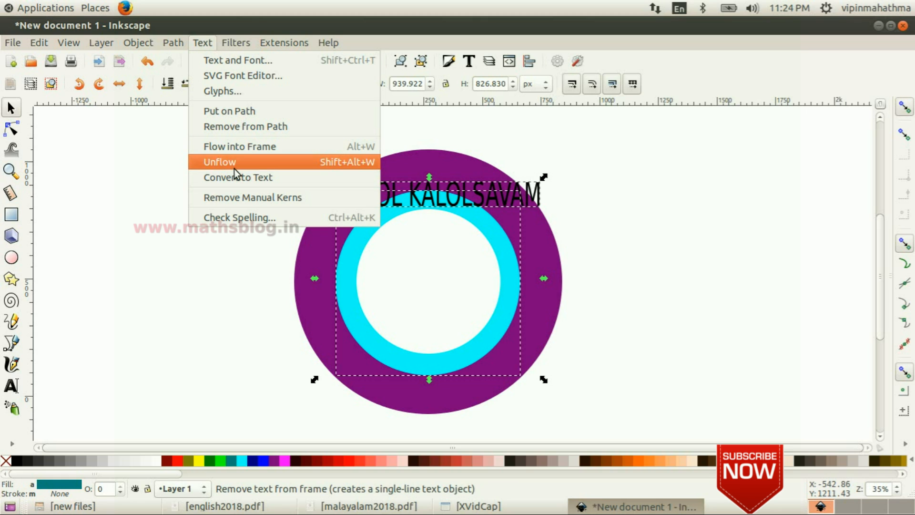
pyautogui.click(255, 110)
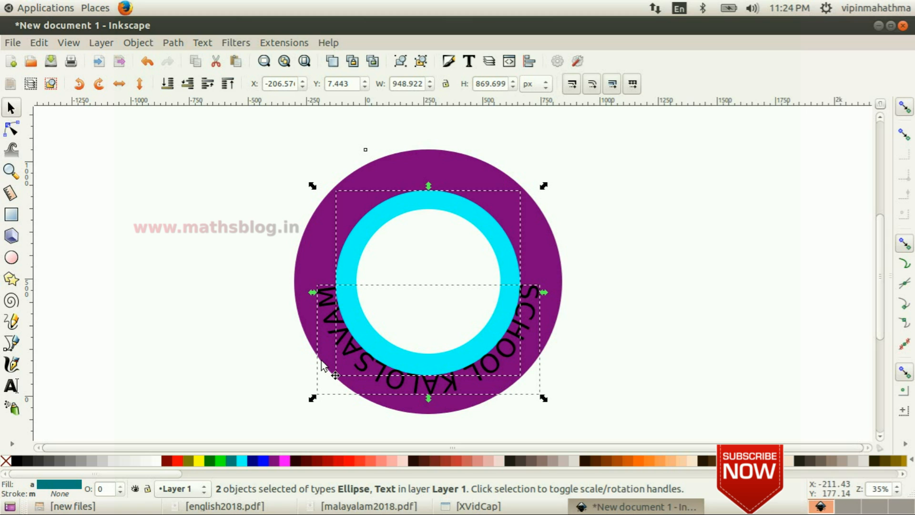
pyautogui.click(602, 259)
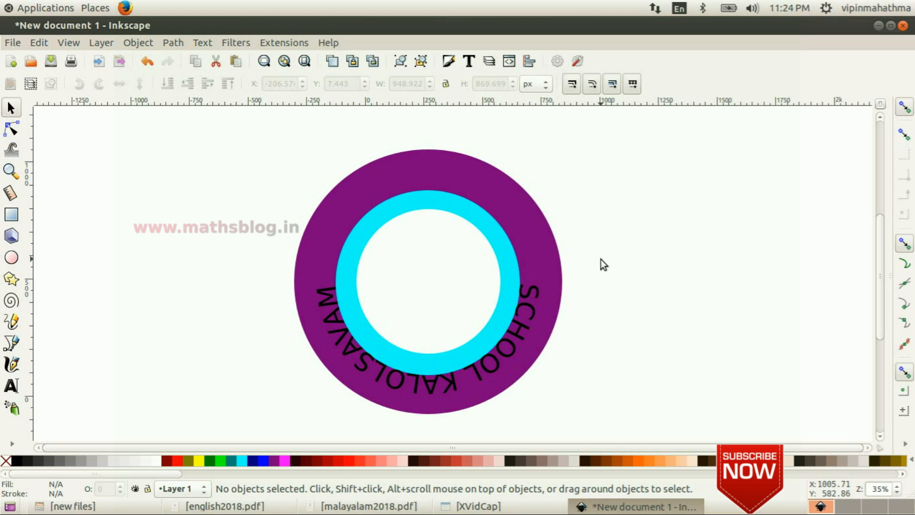
# Step: Rotate the curved SCHOOL KALOLSAVAM text by 180° so it reads as an upper arch
pyautogui.click(513, 341)
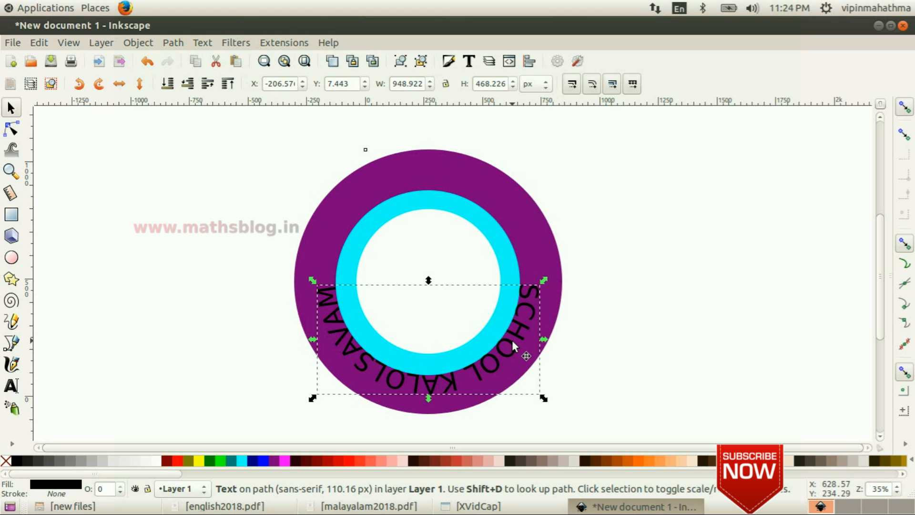
pyautogui.click(82, 86)
pyautogui.click(82, 86)
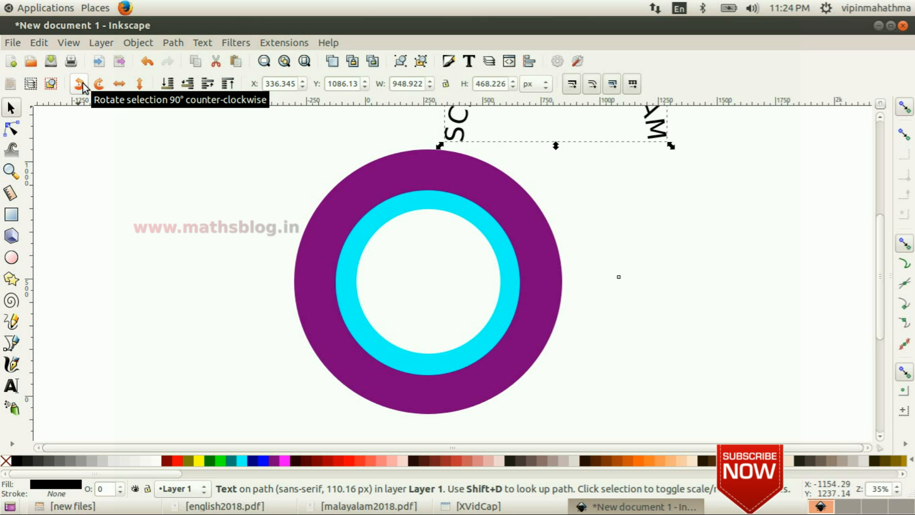
pyautogui.click(82, 86)
pyautogui.click(82, 86)
pyautogui.click(82, 83)
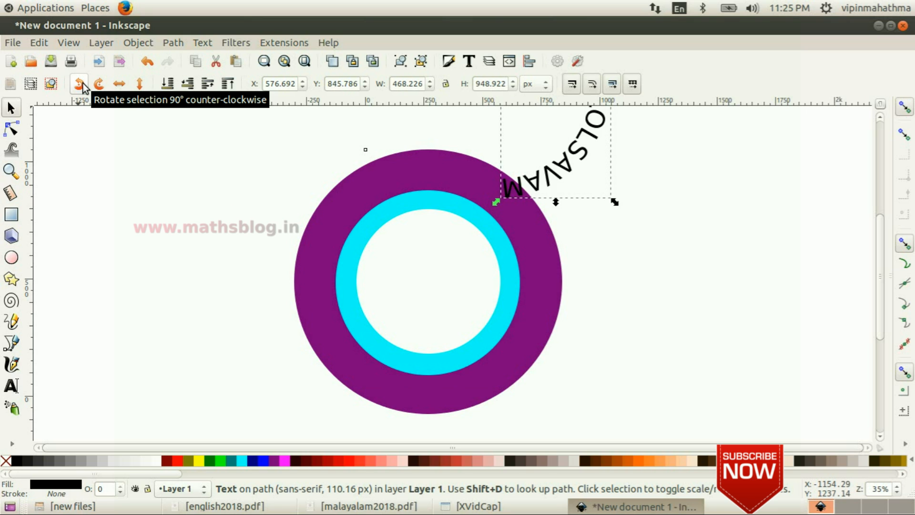
pyautogui.click(83, 83)
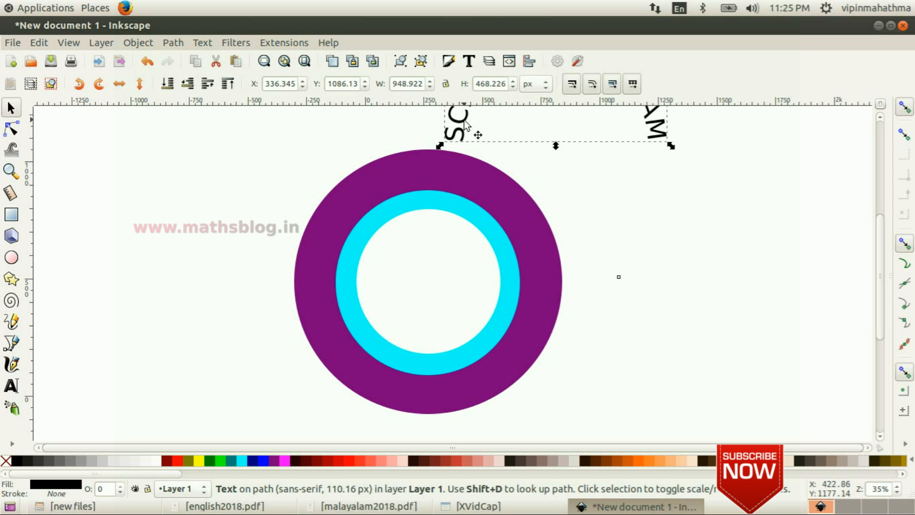
# Step: Move the arched text onto the upper edge of the cyan circle and fill it white
pyautogui.moveTo(465, 125); pyautogui.dragTo(333, 262)
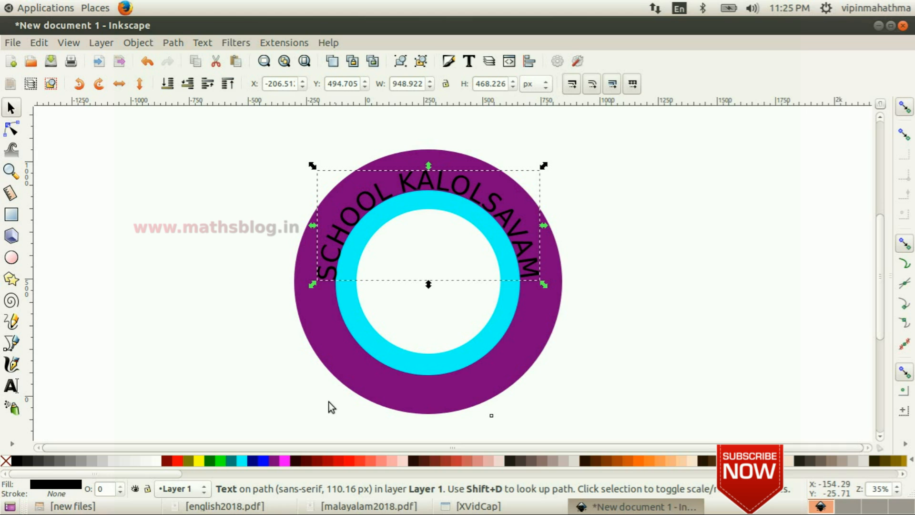
pyautogui.click(156, 461)
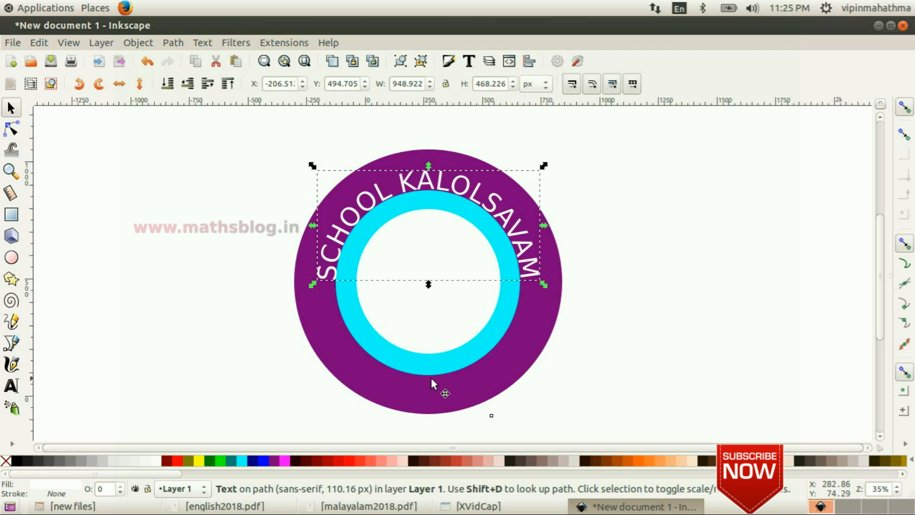
pyautogui.click(633, 327)
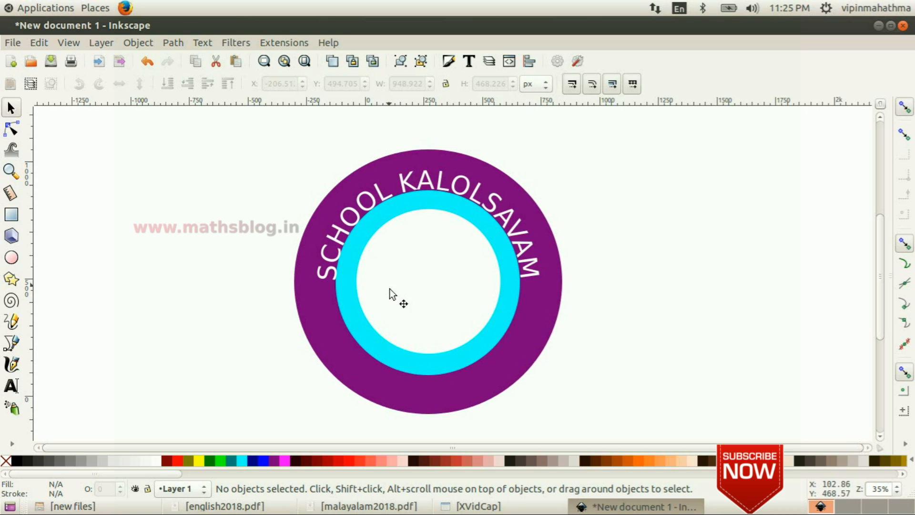
# Step: Remove the fill of the cyan circle by setting it to No paint
pyautogui.click(495, 325)
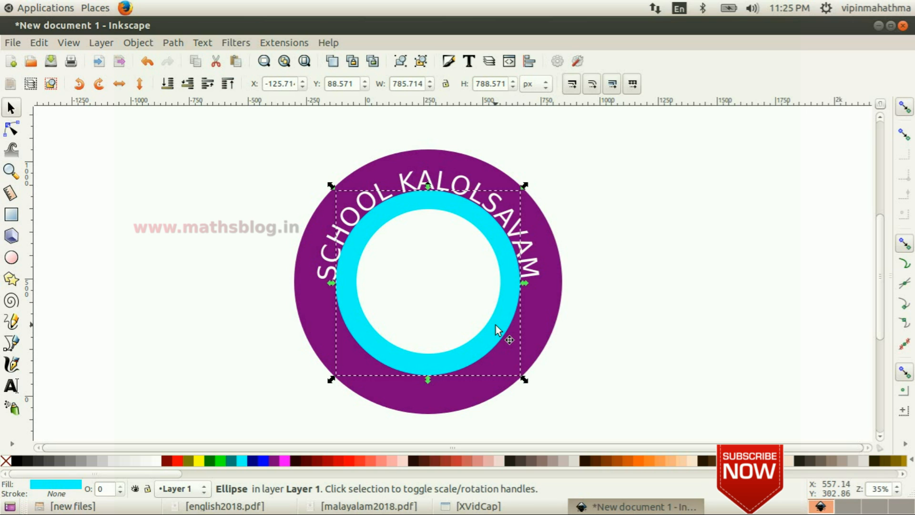
pyautogui.click(138, 42)
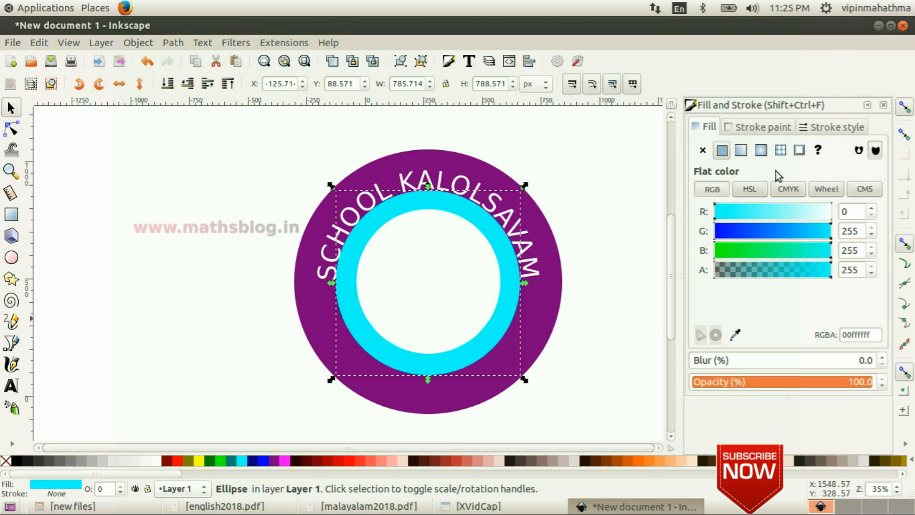
pyautogui.click(703, 151)
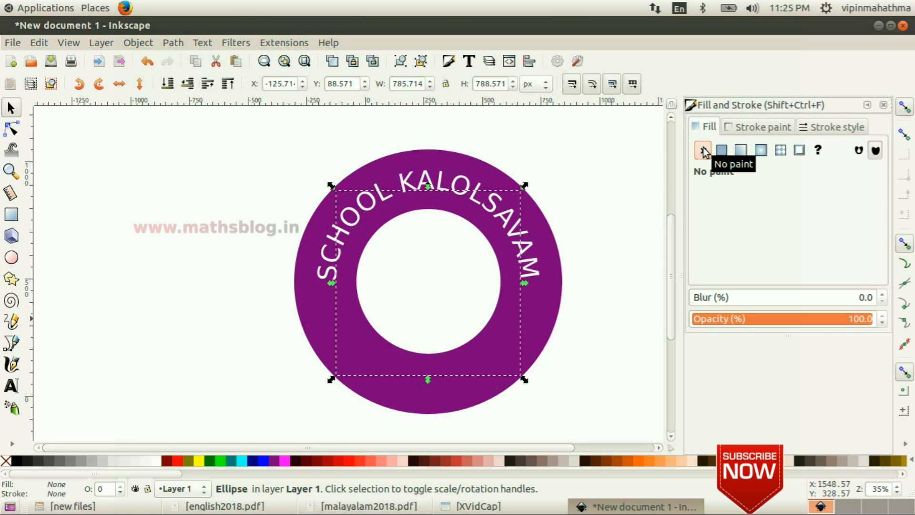
pyautogui.click(883, 106)
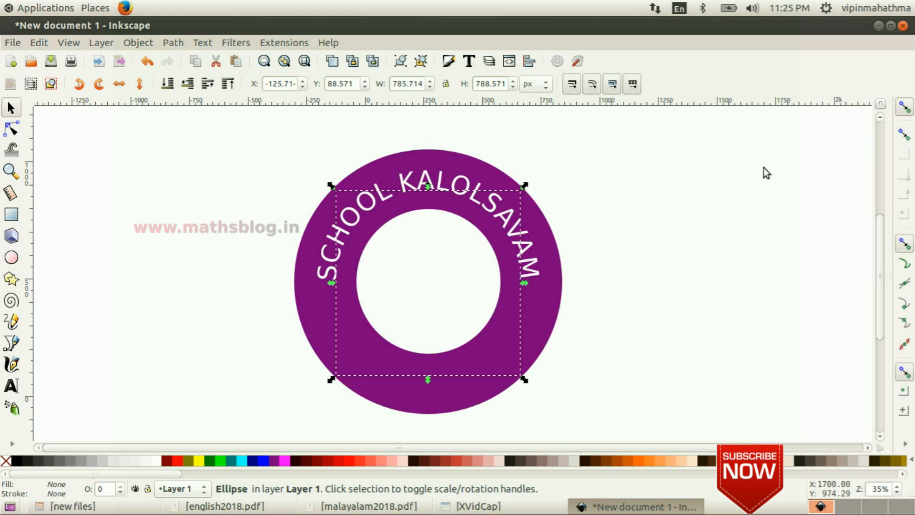
pyautogui.click(643, 237)
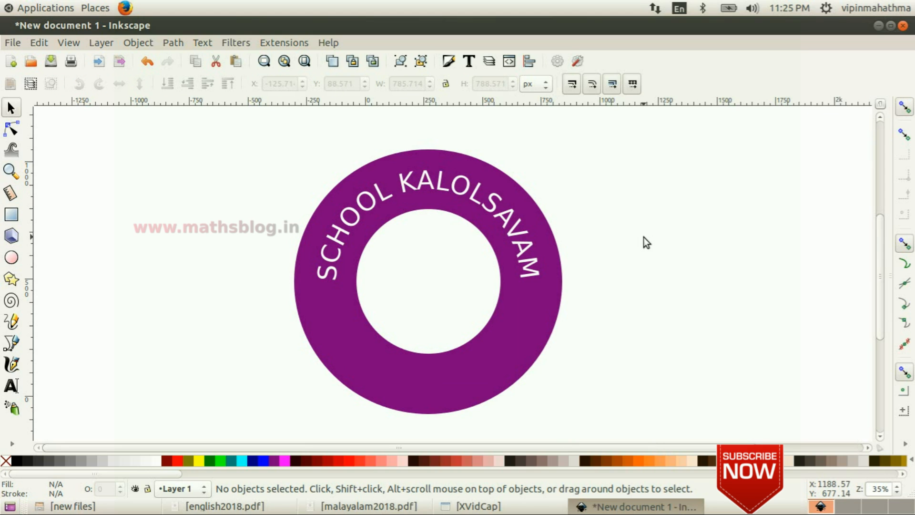
# Step: Enlarge the white circle from its edges to about 729 by 726 px, just inside the arched text
pyautogui.click(405, 305)
pyautogui.moveTo(358, 285); pyautogui.dragTo(339, 284)
pyautogui.moveTo(501, 281); pyautogui.dragTo(518, 281)
pyautogui.moveTo(431, 205); pyautogui.dragTo(433, 190)
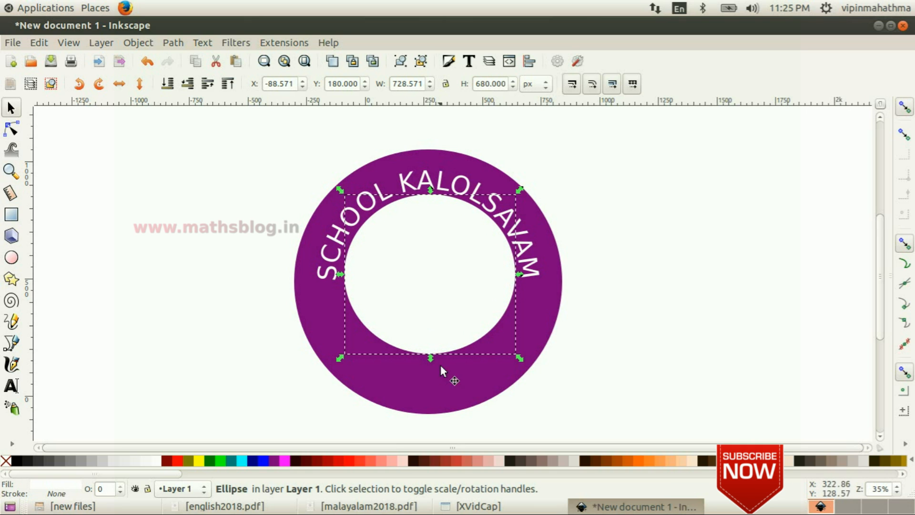
pyautogui.moveTo(431, 358); pyautogui.dragTo(431, 368)
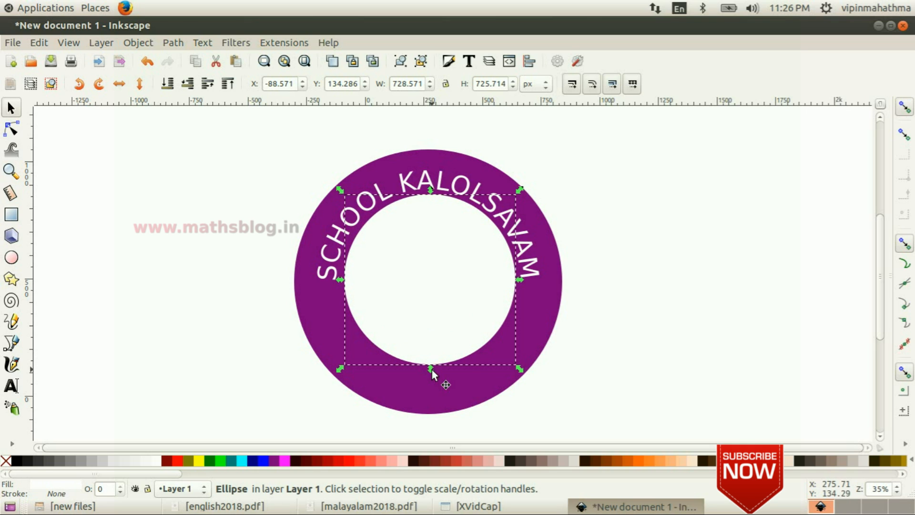
pyautogui.click(639, 310)
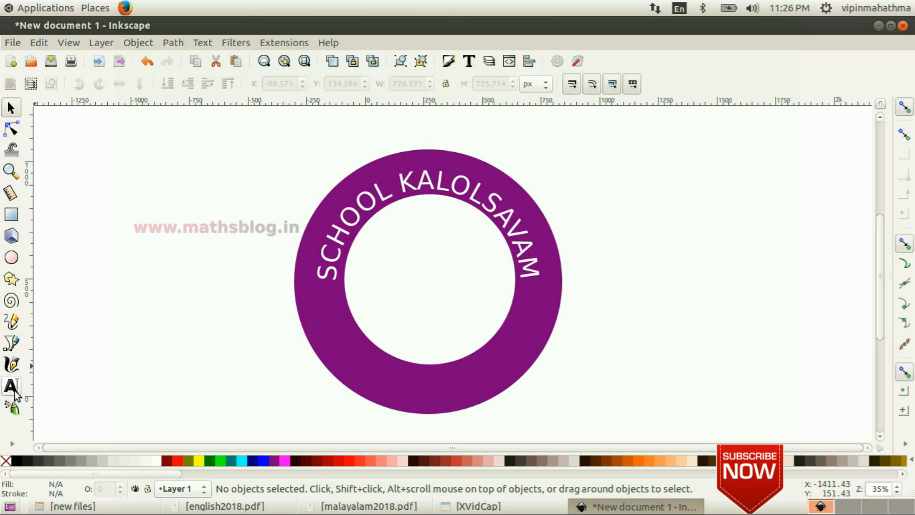
# Step: Check the sample badge in malayalam2018.pdf and add the text "VOLUNTEER" inside the white circle in Inkscape
pyautogui.click(382, 506)
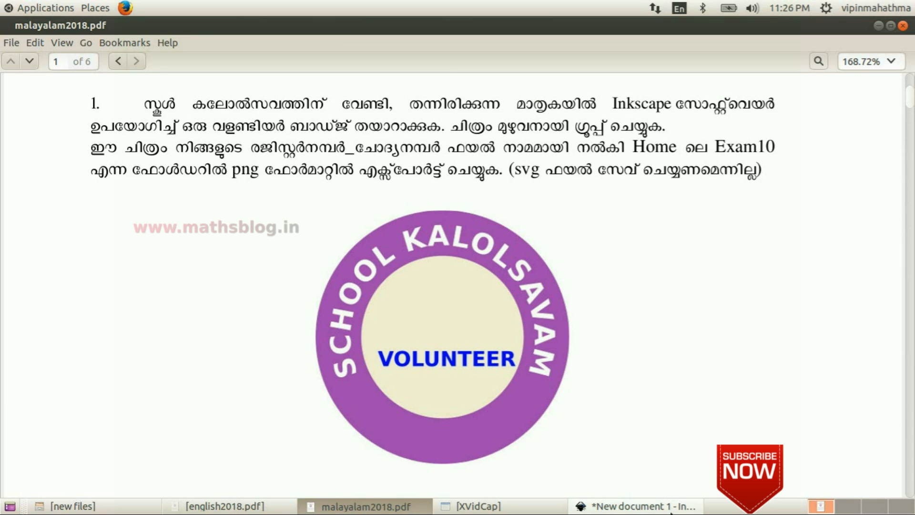
pyautogui.click(656, 508)
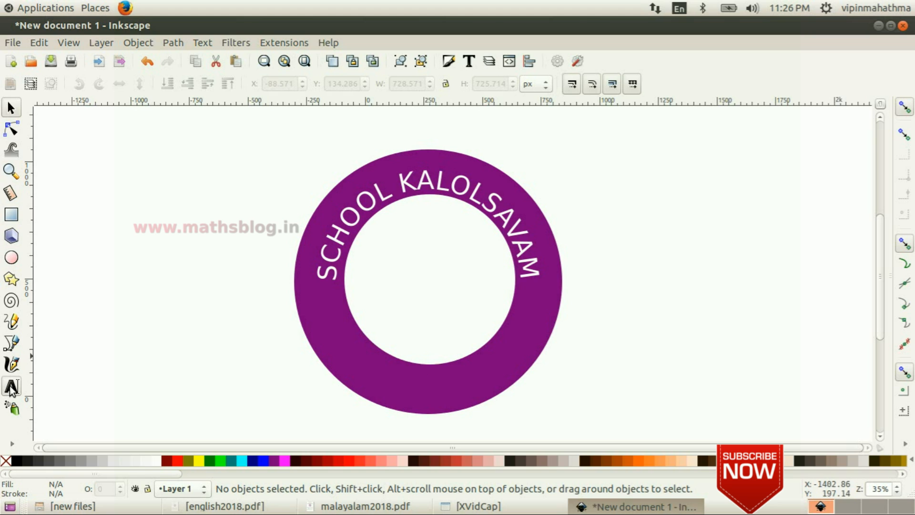
pyautogui.click(11, 386)
pyautogui.click(358, 305)
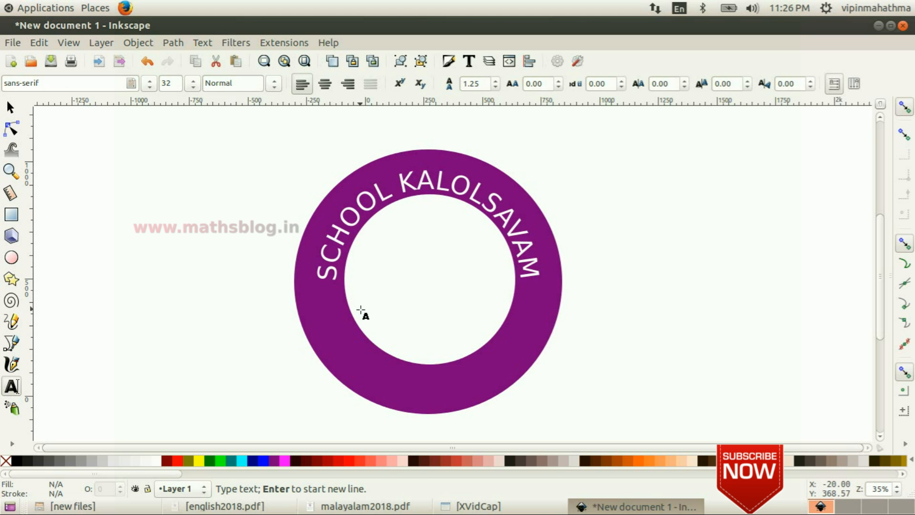
pyautogui.write('yo')
pyautogui.write('LUNTEER')
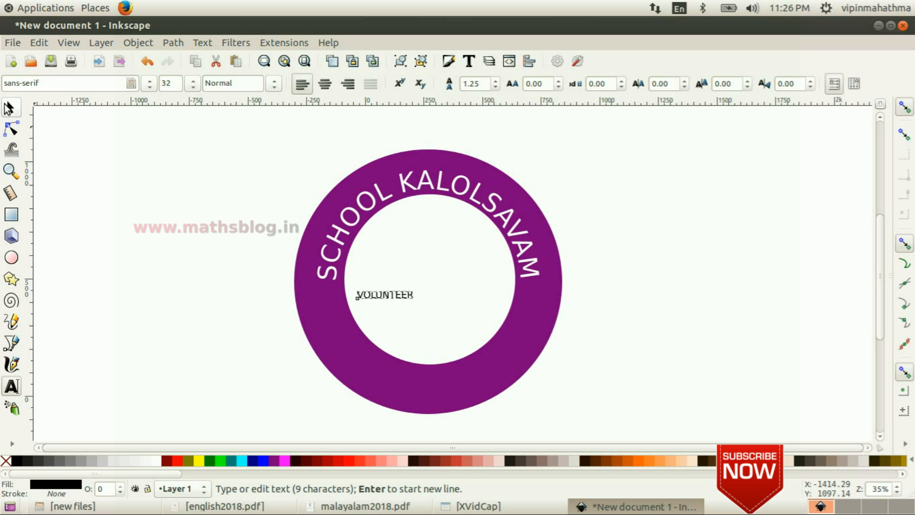
# Step: Enlarge the VOLUNTEER text to about 628 by 133 px across the white circle and fill it blue
pyautogui.click(10, 108)
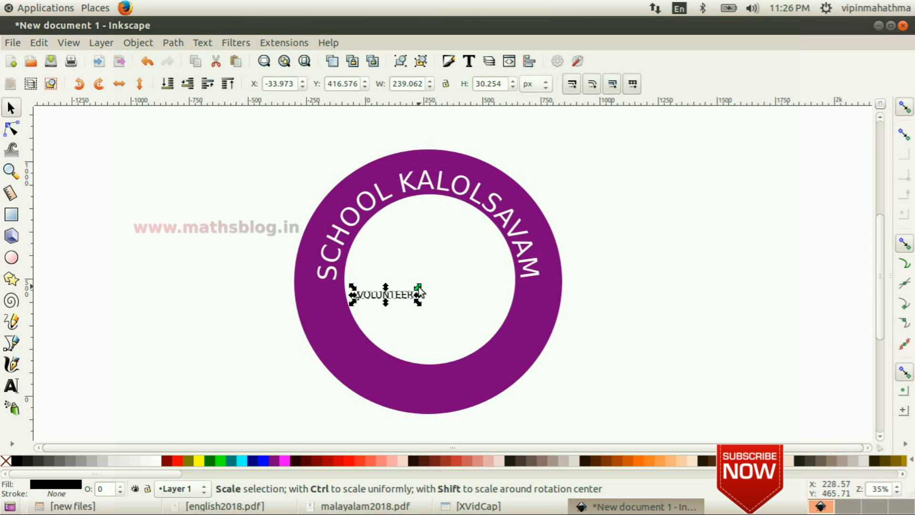
pyautogui.moveTo(418, 287); pyautogui.dragTo(510, 262)
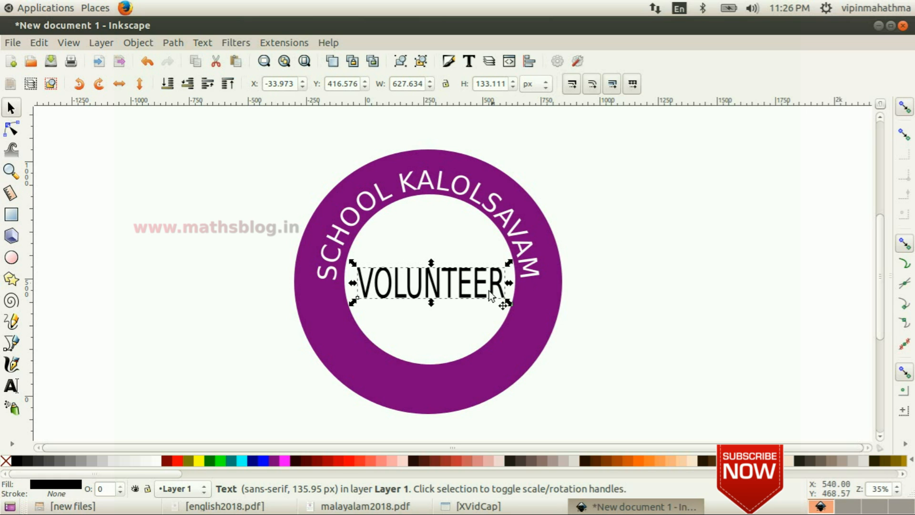
pyautogui.click(264, 461)
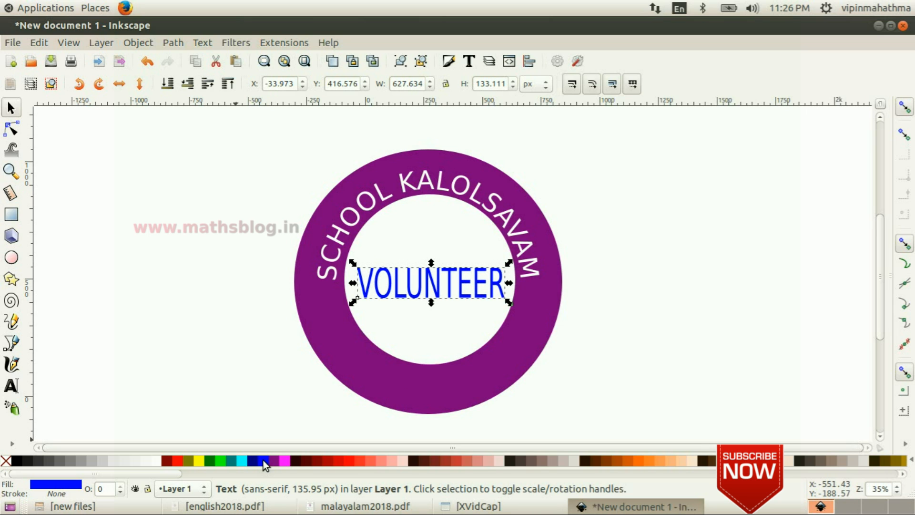
pyautogui.click(672, 308)
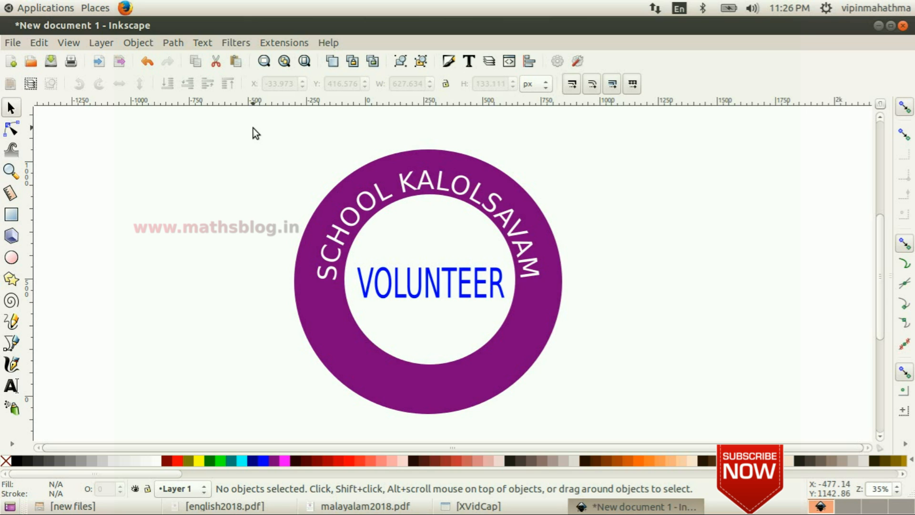
# Step: Group all the circles and texts of the badge into one object
pyautogui.moveTo(253, 128); pyautogui.dragTo(610, 436)
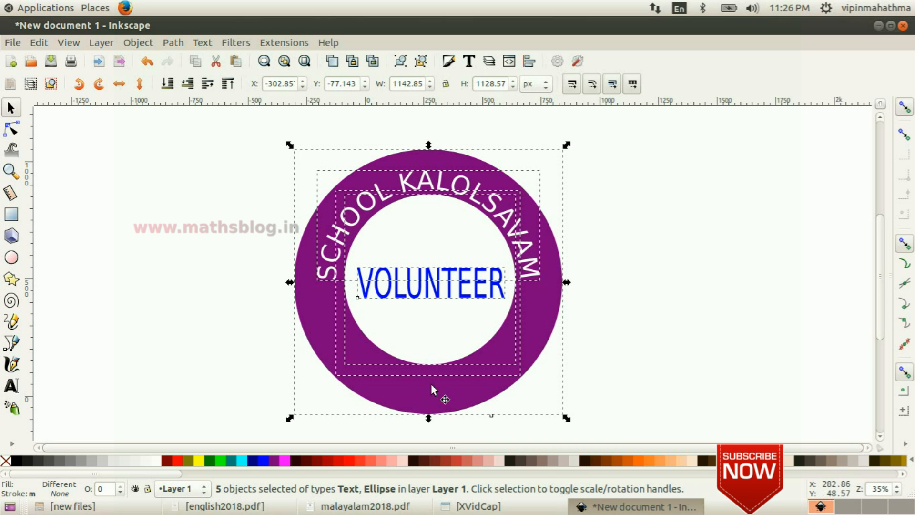
pyautogui.click(142, 44)
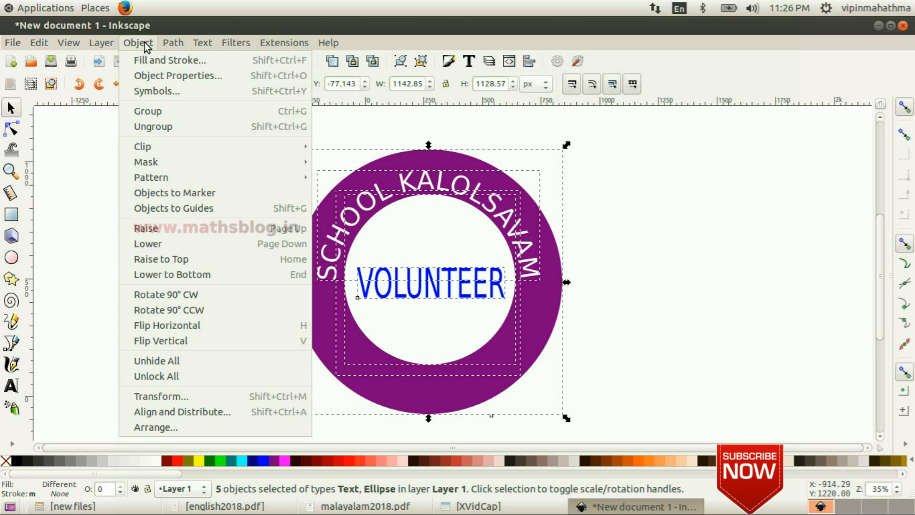
pyautogui.click(171, 110)
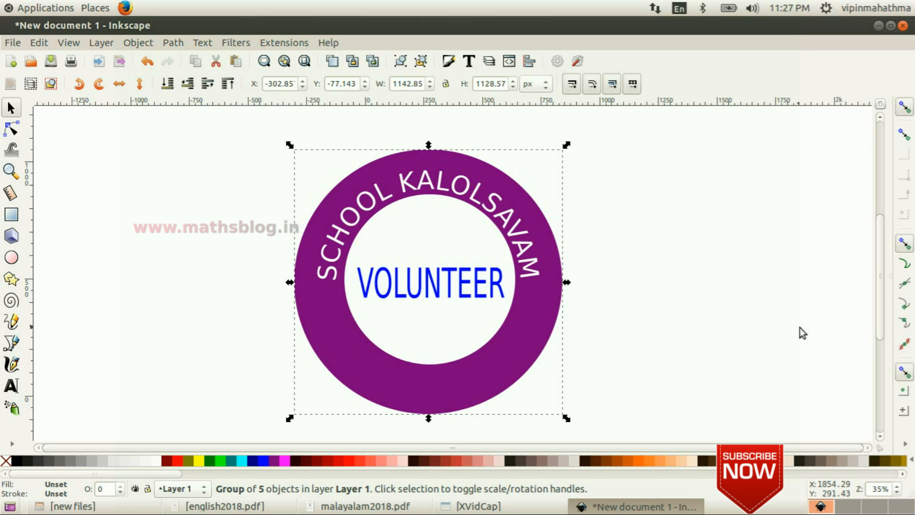
# Step: Set up the PNG export of the grouped badge with the file name 123456_01 in the home directory's Exam_10 folder
pyautogui.click(10, 42)
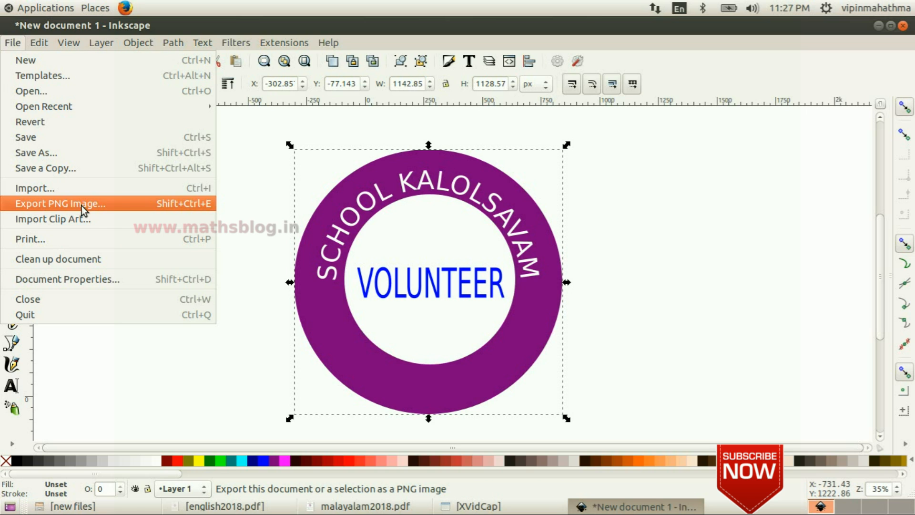
pyautogui.click(118, 204)
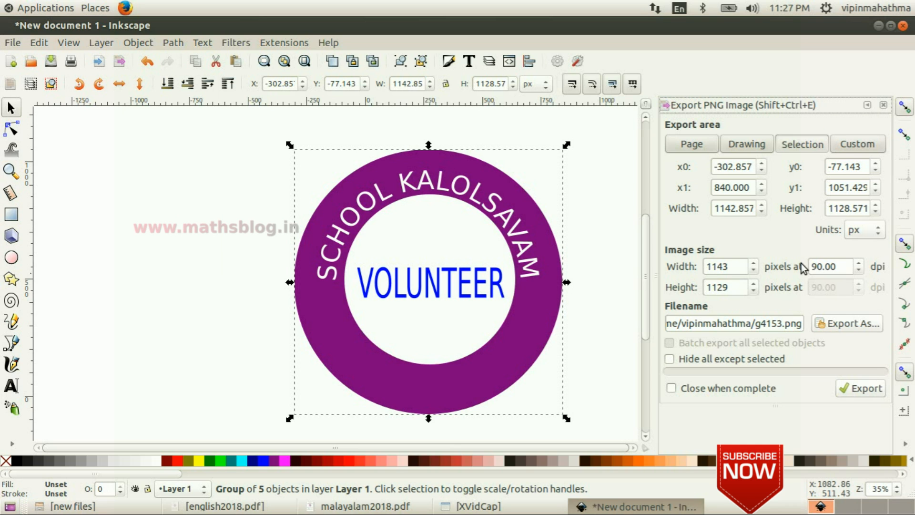
pyautogui.click(851, 324)
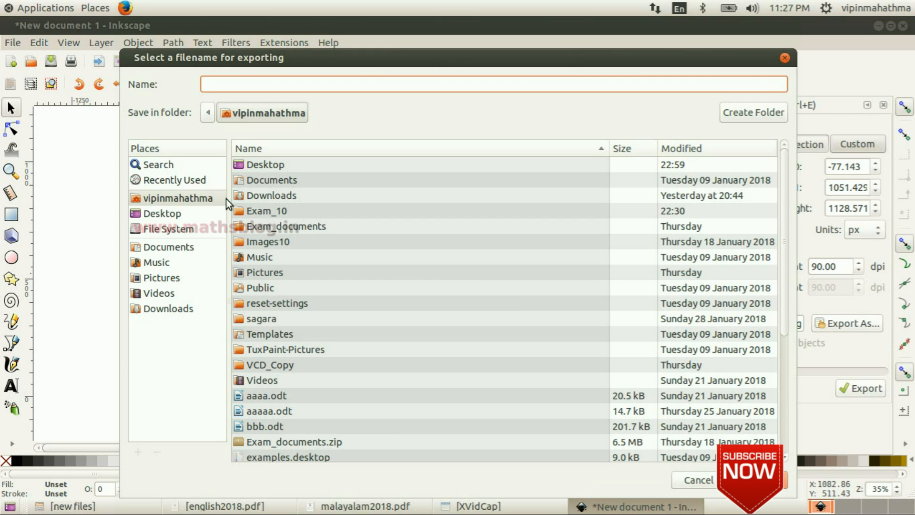
pyautogui.click(196, 199)
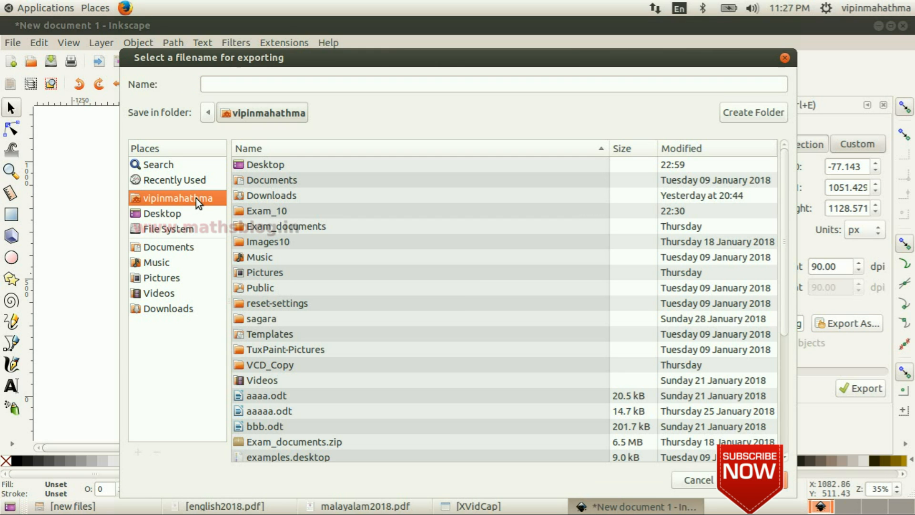
pyautogui.doubleClick(282, 213)
pyautogui.click(295, 86)
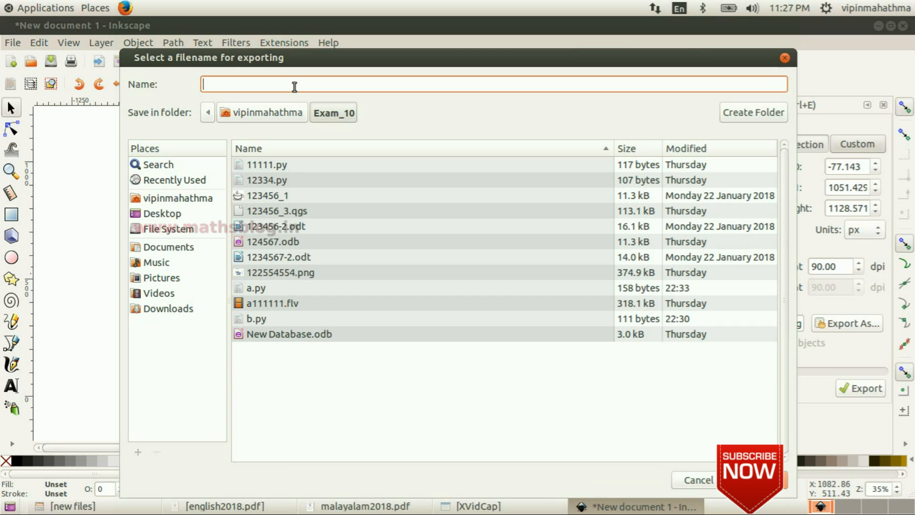
pyautogui.write('123456_01')
pyautogui.press('Return')
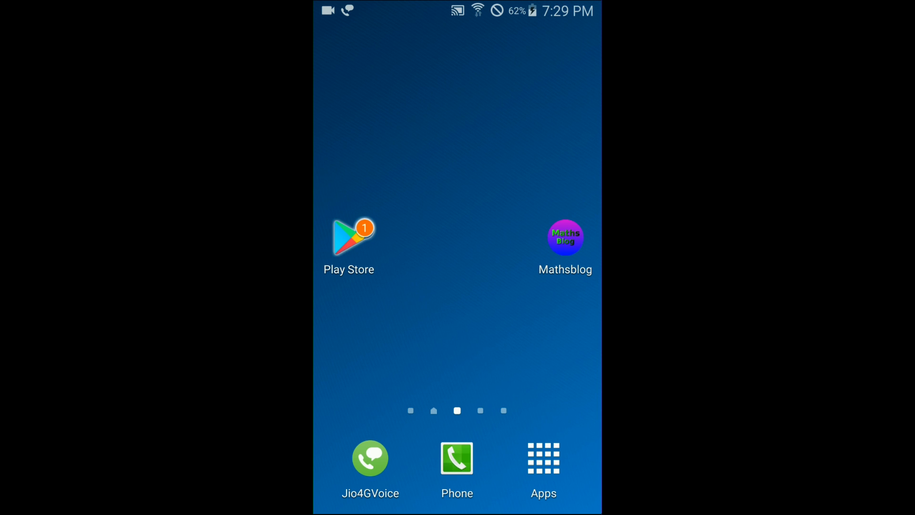
# Step: Switch to the Play Store on the phone and search for the Vipinmahathma app
pyautogui.click(353, 239)
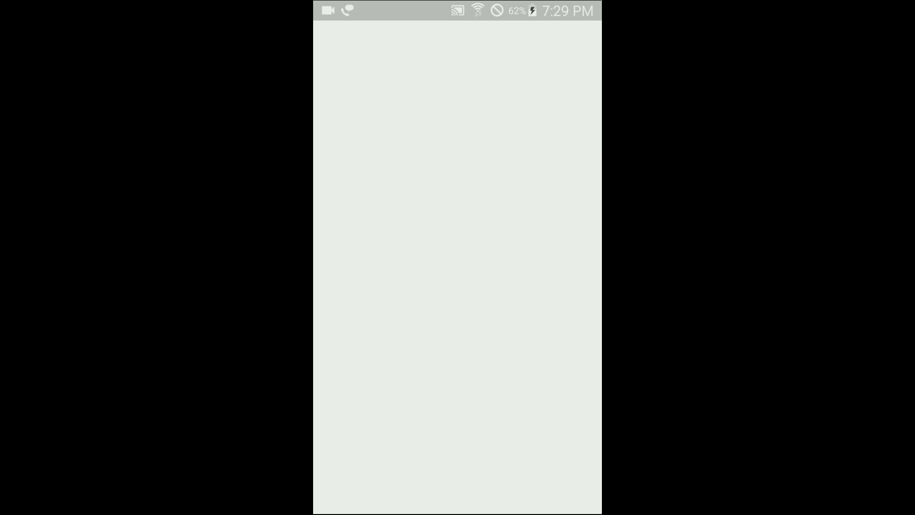
pyautogui.click(448, 46)
pyautogui.moveTo(337, 370)
pyautogui.mouseDown()
pyautogui.moveTo(366, 369)
pyautogui.moveTo(390, 391)
pyautogui.mouseUp()
pyautogui.click(380, 343)
pyautogui.moveTo(403, 367)
pyautogui.mouseDown()
pyautogui.moveTo(413, 410)
pyautogui.moveTo(410, 388)
pyautogui.mouseUp()
pyautogui.click(444, 340)
pyautogui.moveTo(452, 358)
pyautogui.mouseDown()
pyautogui.moveTo(454, 382)
pyautogui.moveTo(494, 380)
pyautogui.mouseUp()
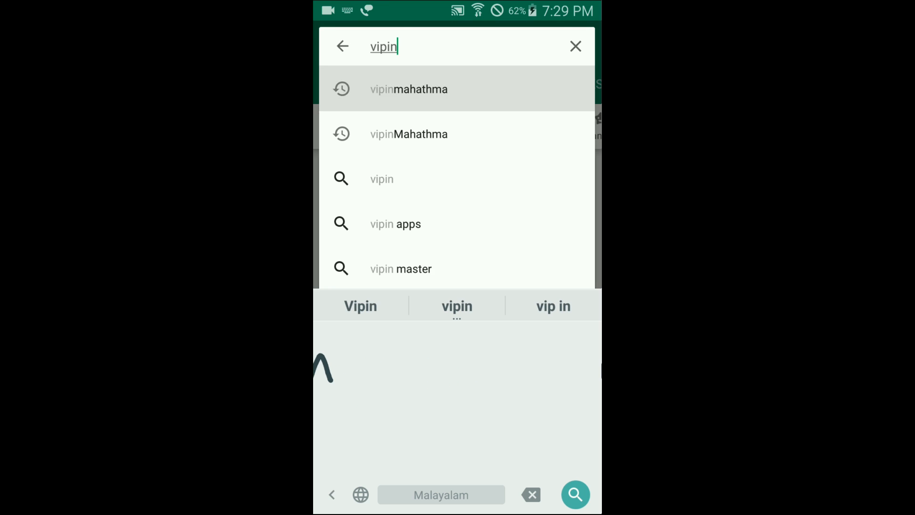
pyautogui.click(409, 88)
# Step: Install the Vipinmahathma education app and accept its access to Wi-Fi connection information
pyautogui.click(358, 143)
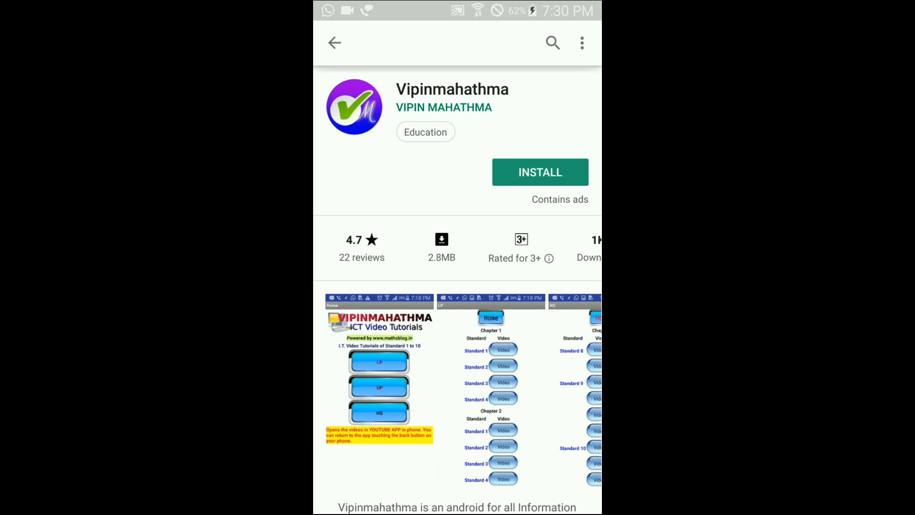
pyautogui.click(540, 173)
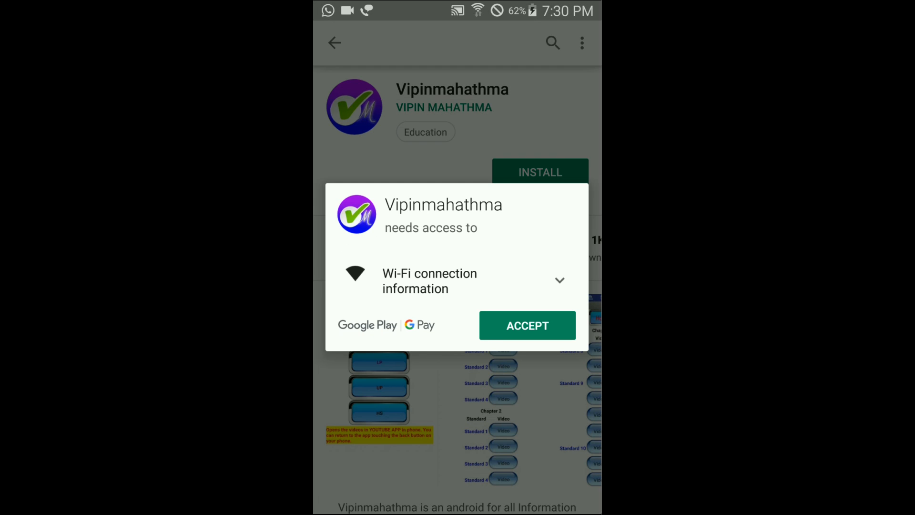
pyautogui.click(528, 325)
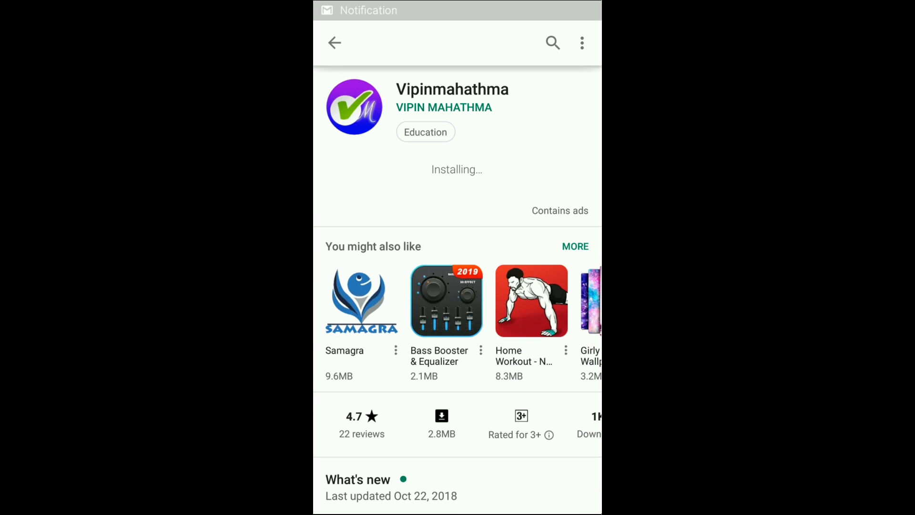